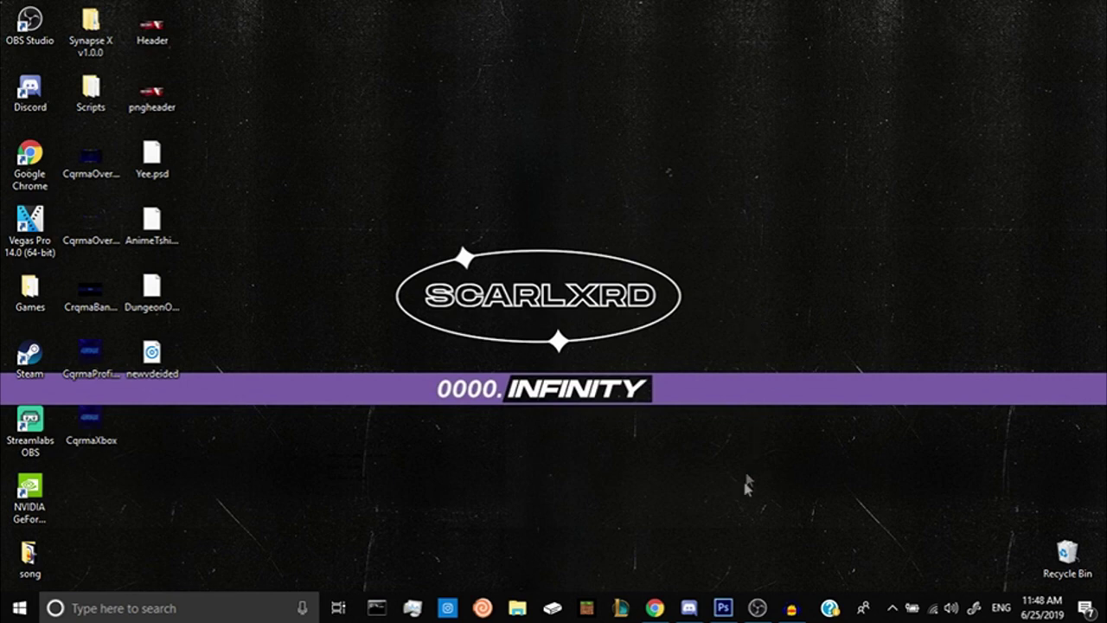
Switch to Photoshop and create a new document 800 pixels wide and 800 pixels high
click(723, 606)
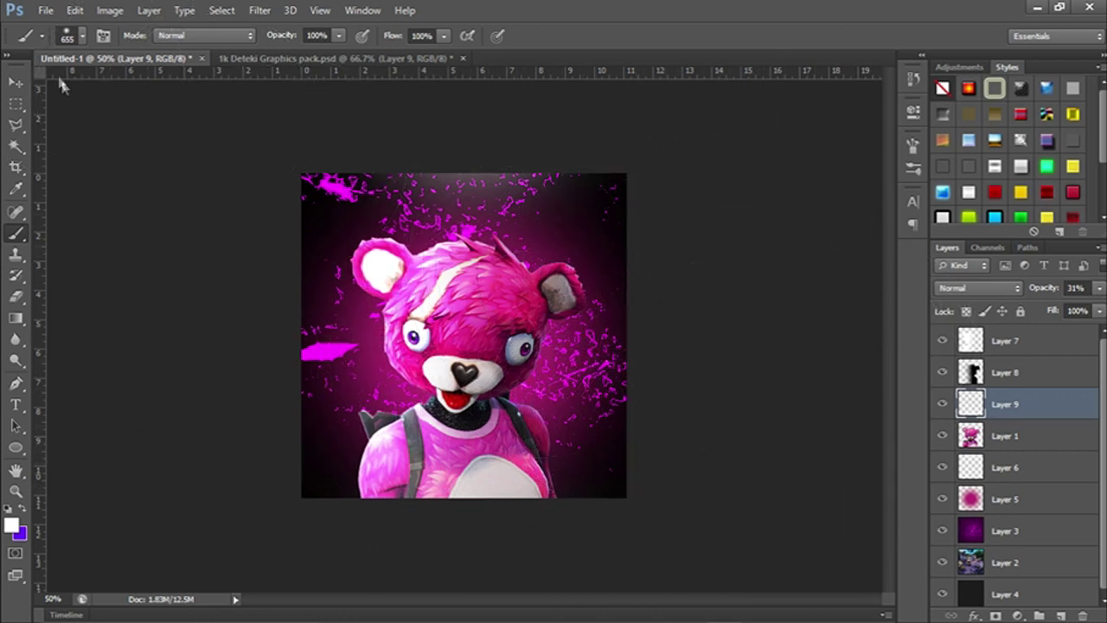
key(ctrl+n)
double_click(627, 236)
key(BackSpace)
text(800)
key(Tab)
text(800)
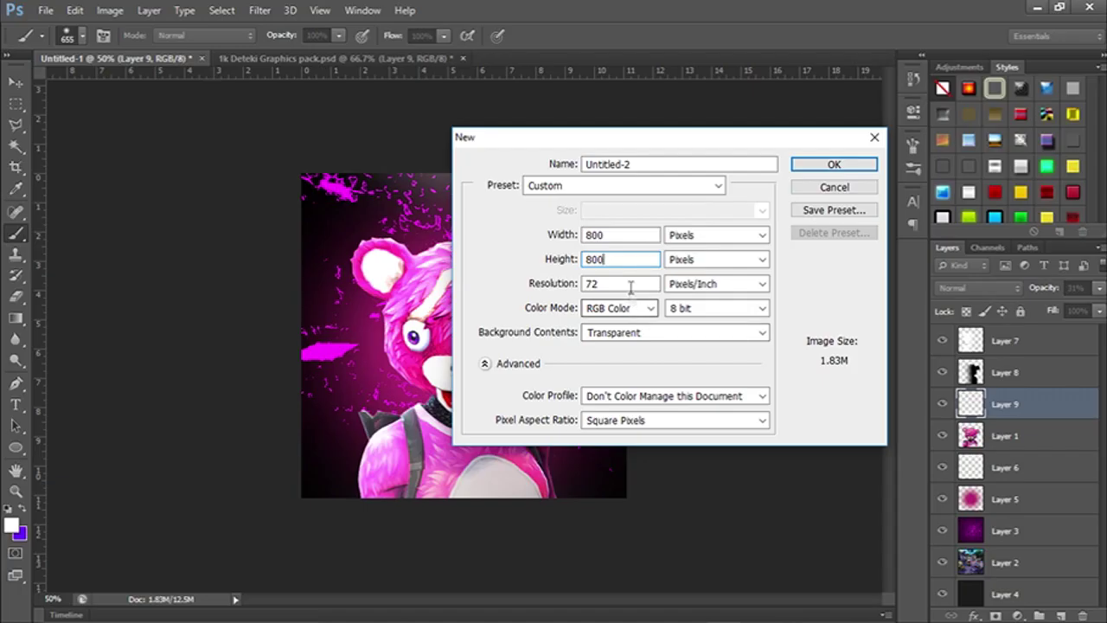
key(Tab)
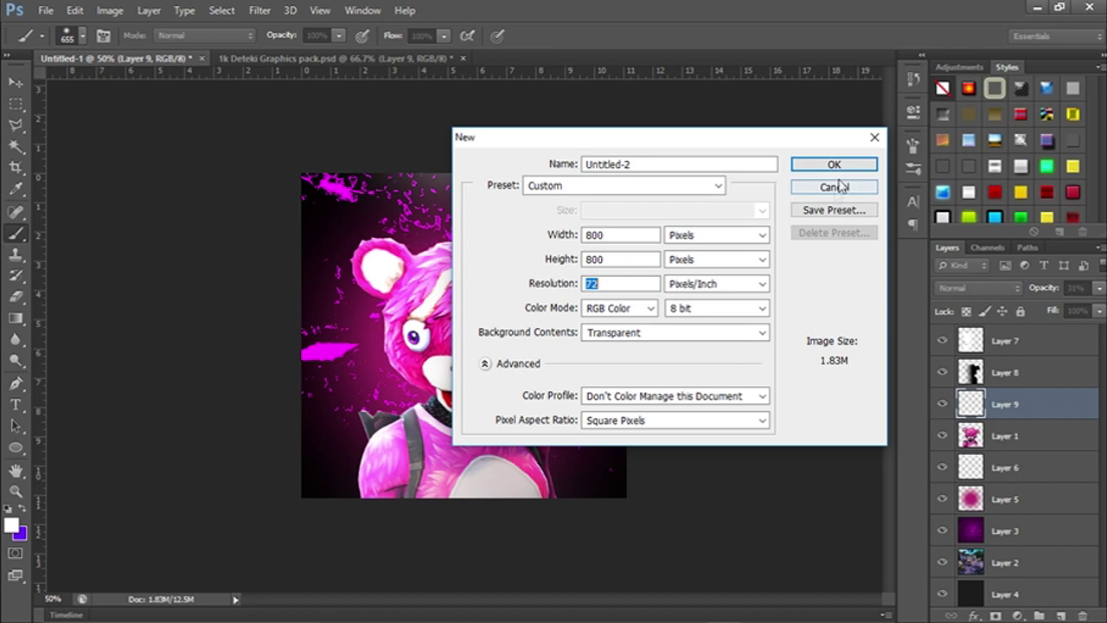
click(839, 164)
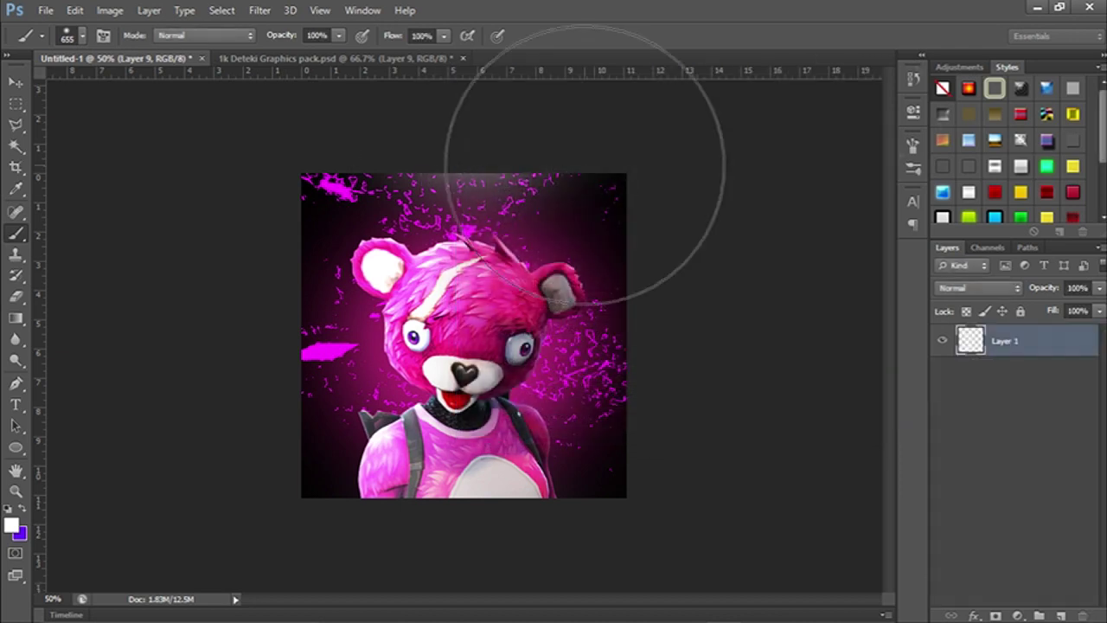
Switch to Chrome and open the Raven outfit page on fnbr.co at its character images
key(alt+Tab)
key(Tab)
key(Tab)
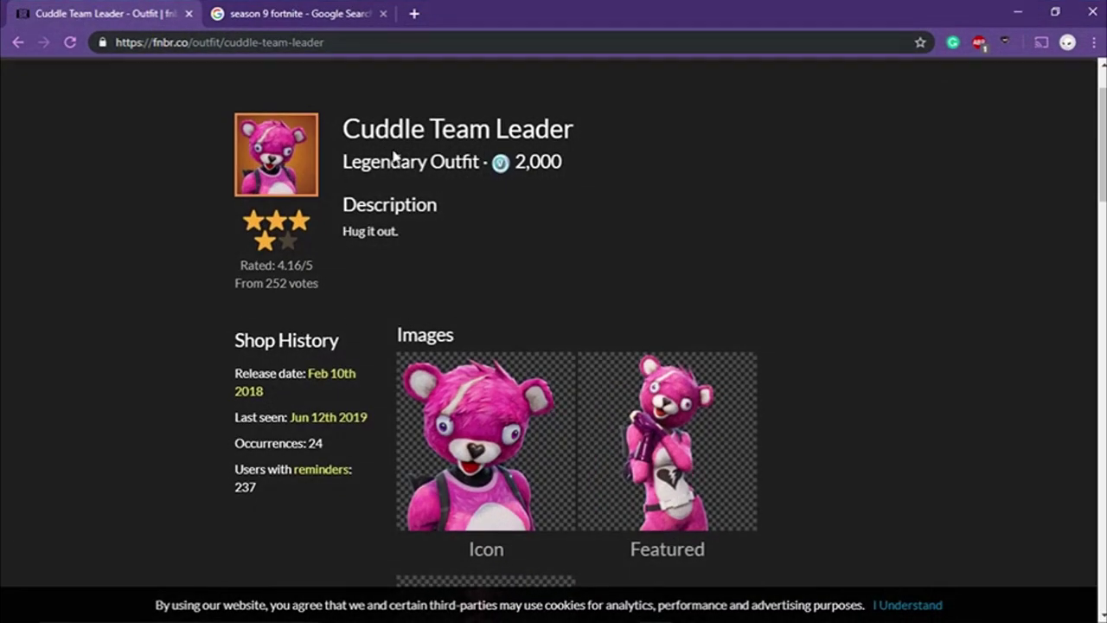
scroll(473, 148, down, 1)
scroll(472, 148, up, 2)
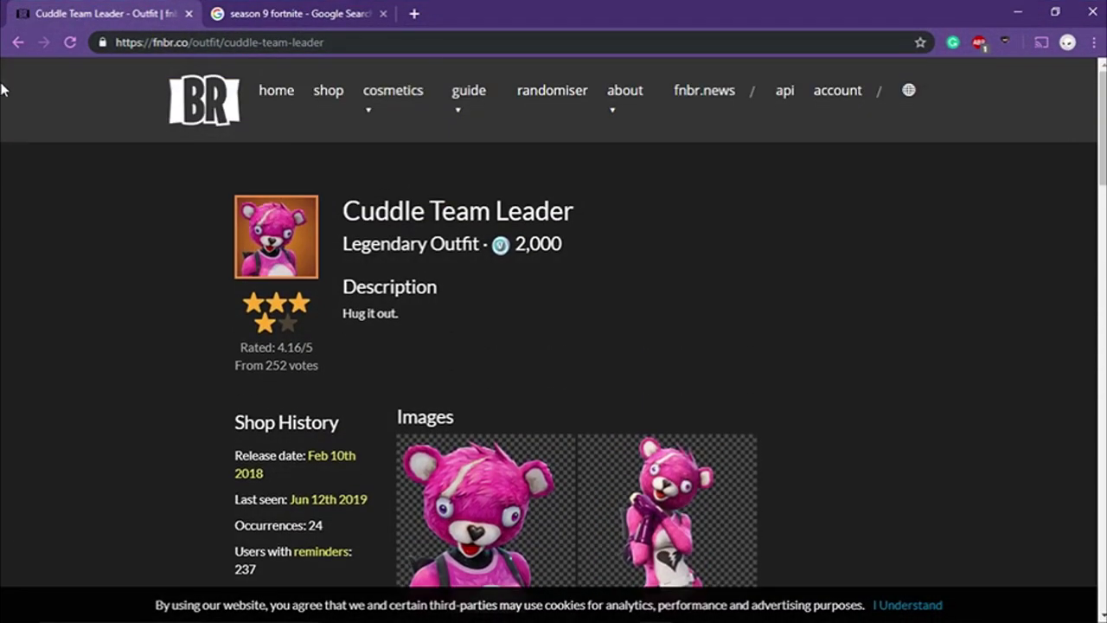
click(18, 41)
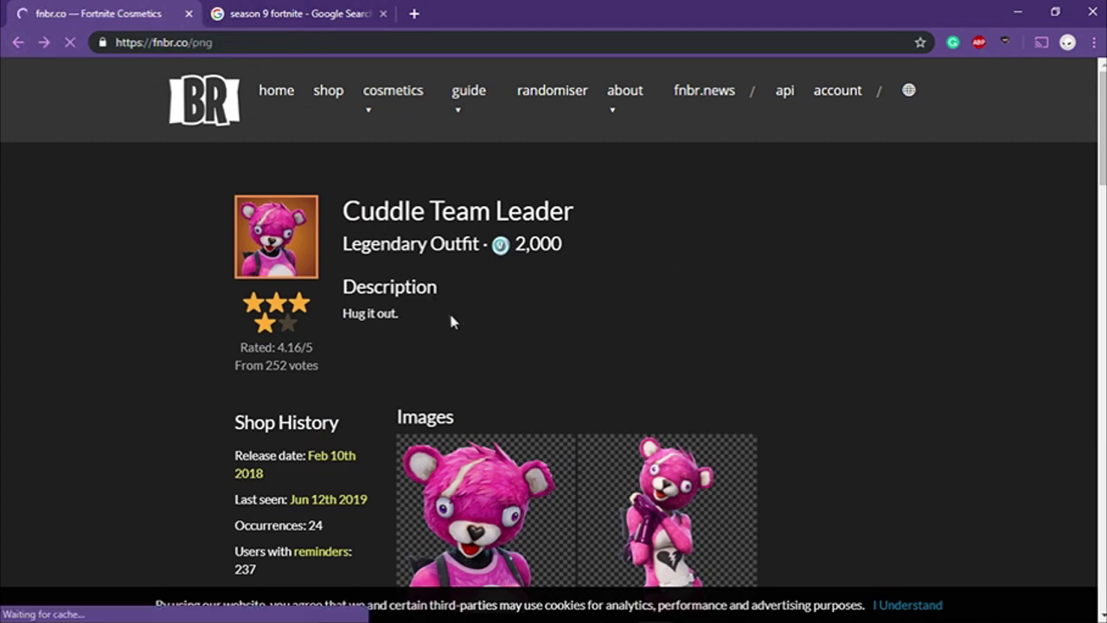
scroll(366, 324, down, 2)
scroll(529, 353, down, 4)
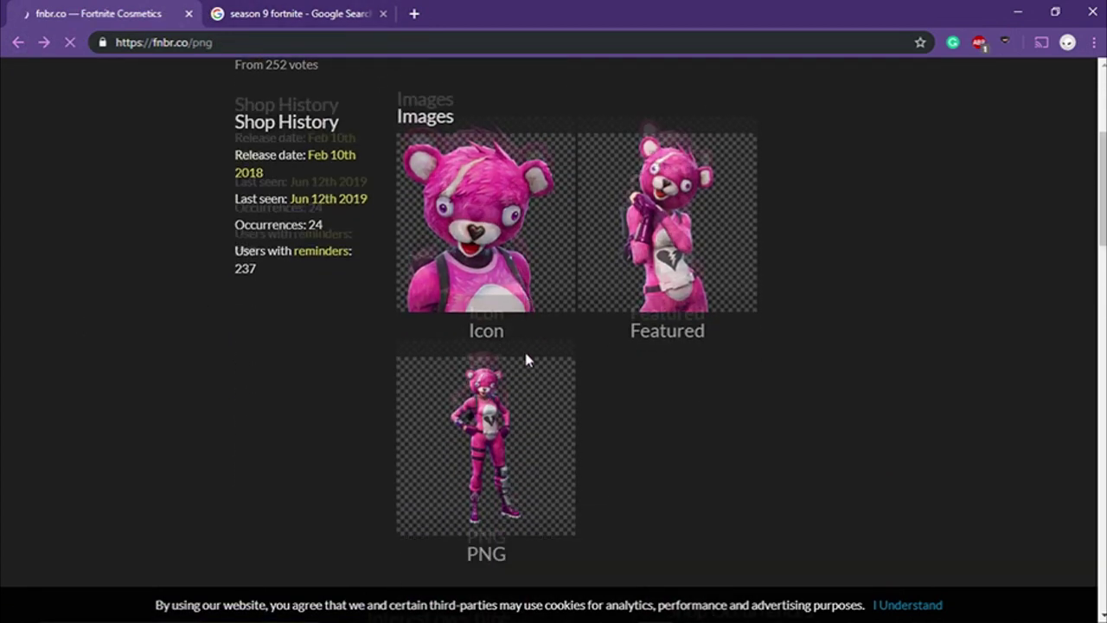
scroll(604, 314, down, 2)
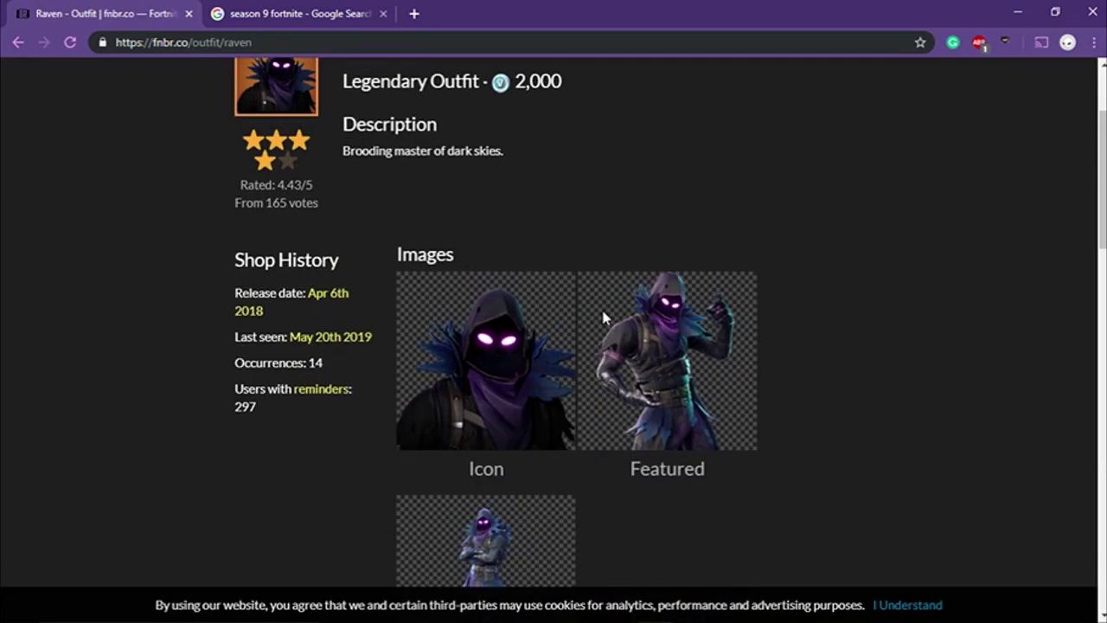
scroll(627, 426, down, 1)
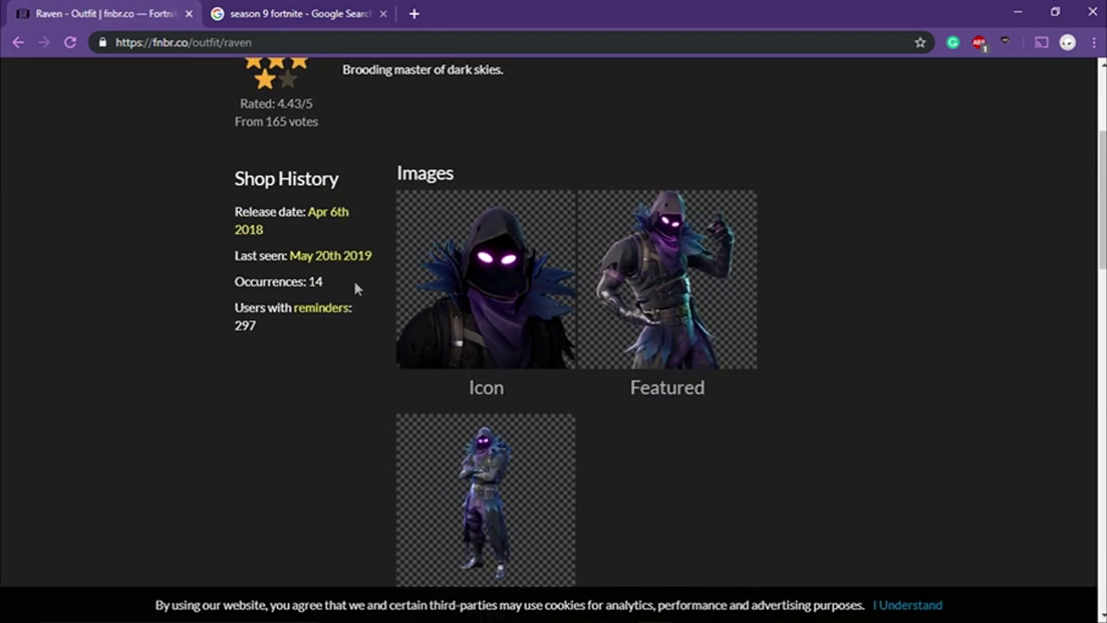
scroll(519, 480, down, 1)
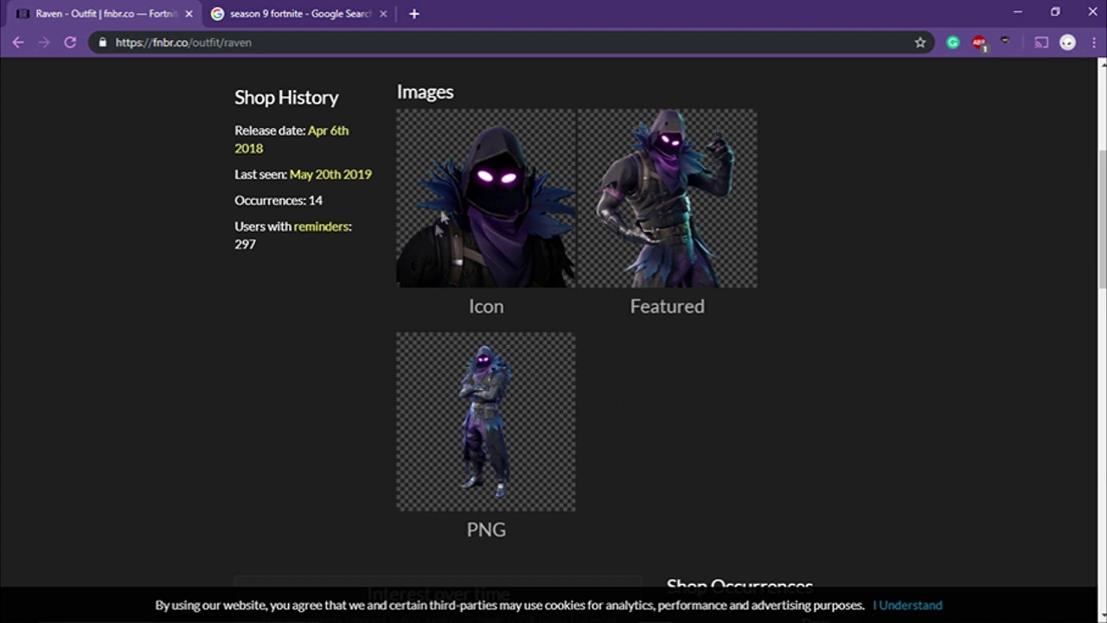
Copy the Featured image of Raven and paste it into the new Photoshop document
right_click(723, 213)
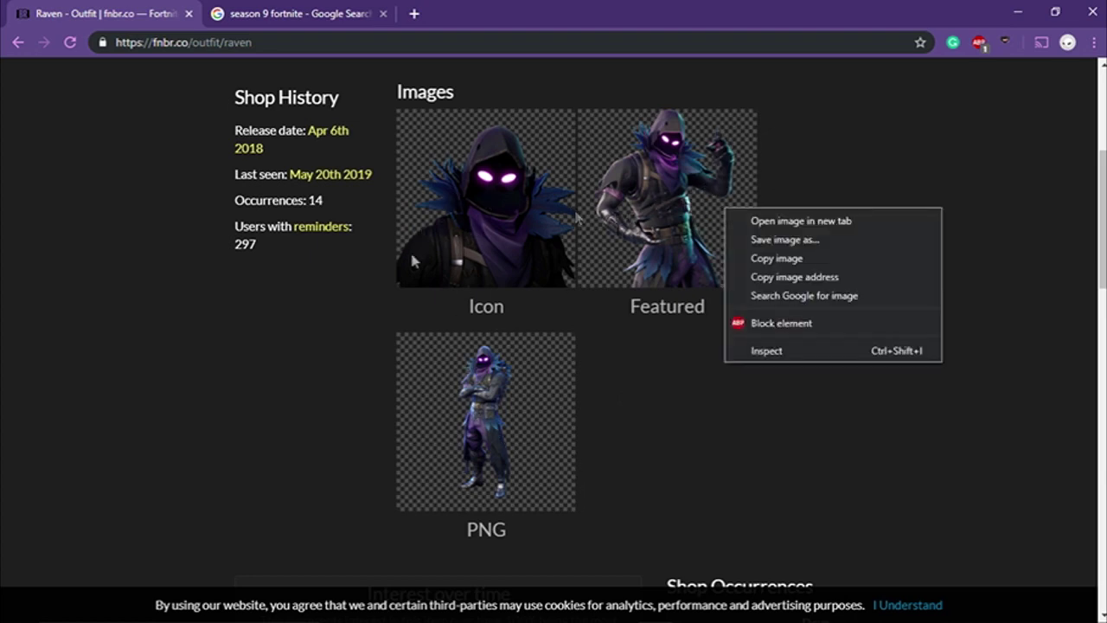
click(796, 260)
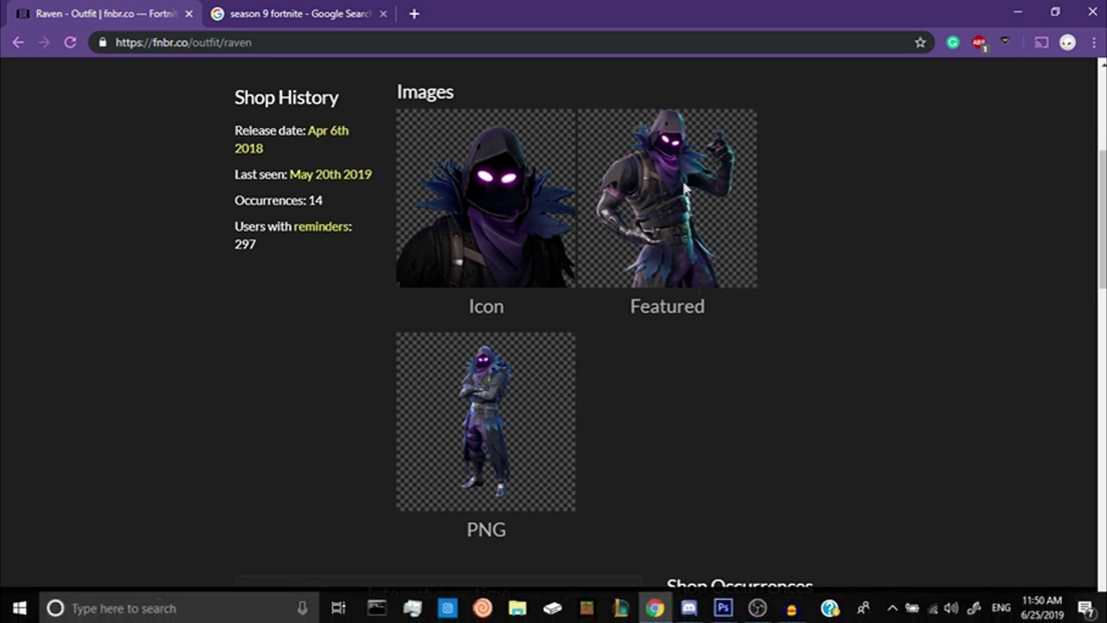
click(725, 608)
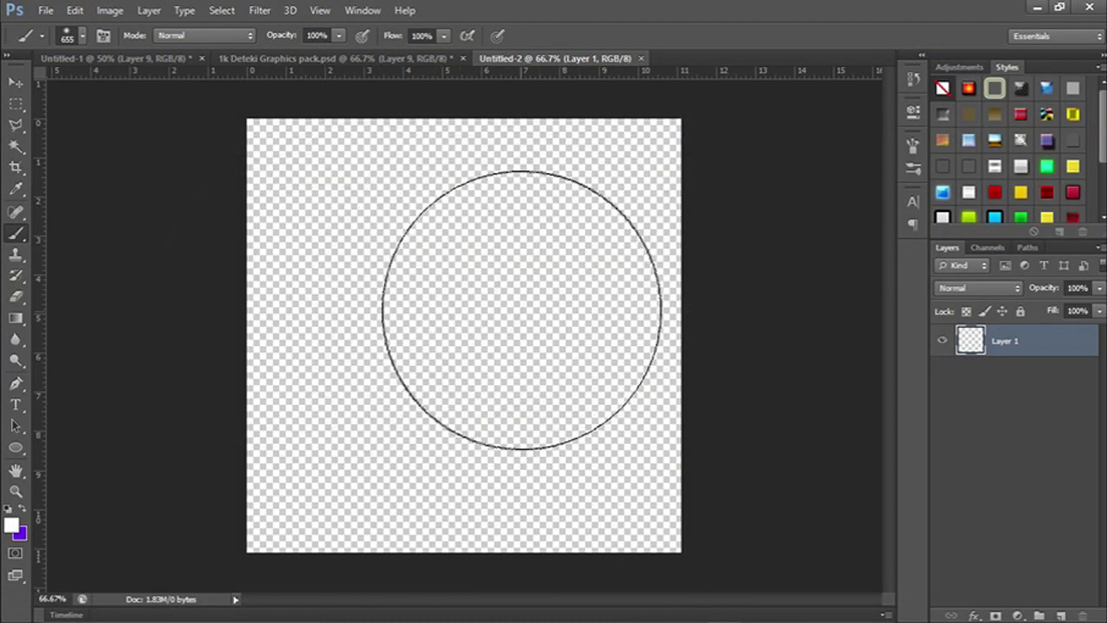
drag(527, 313, 526, 313)
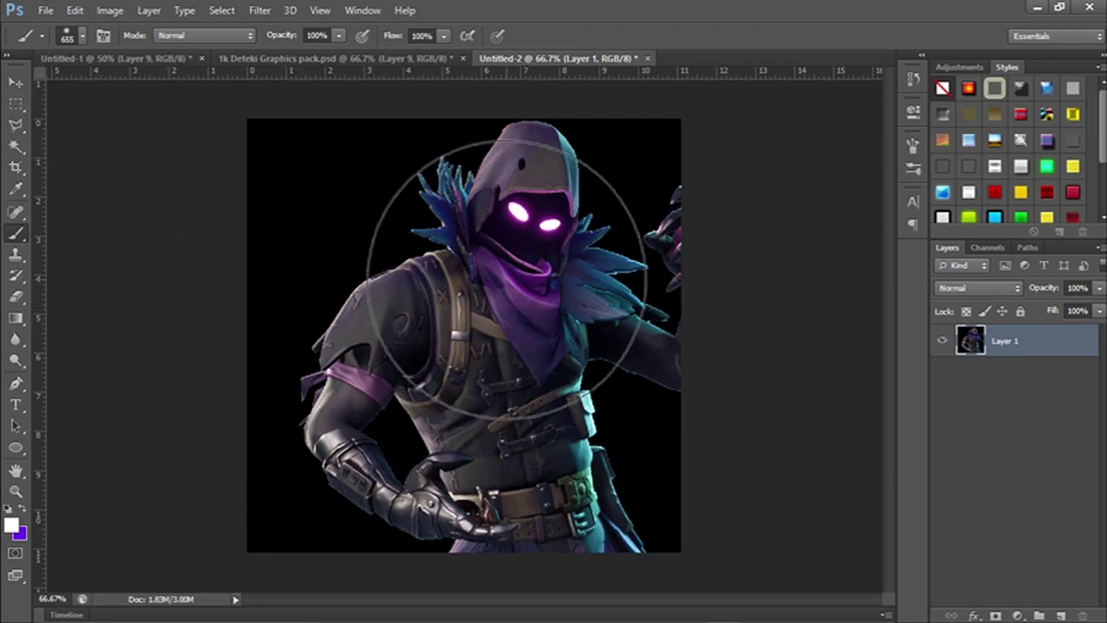
Scale the pasted Raven image proportionally to about 73% and position it inside the canvas
key(ctrl+t)
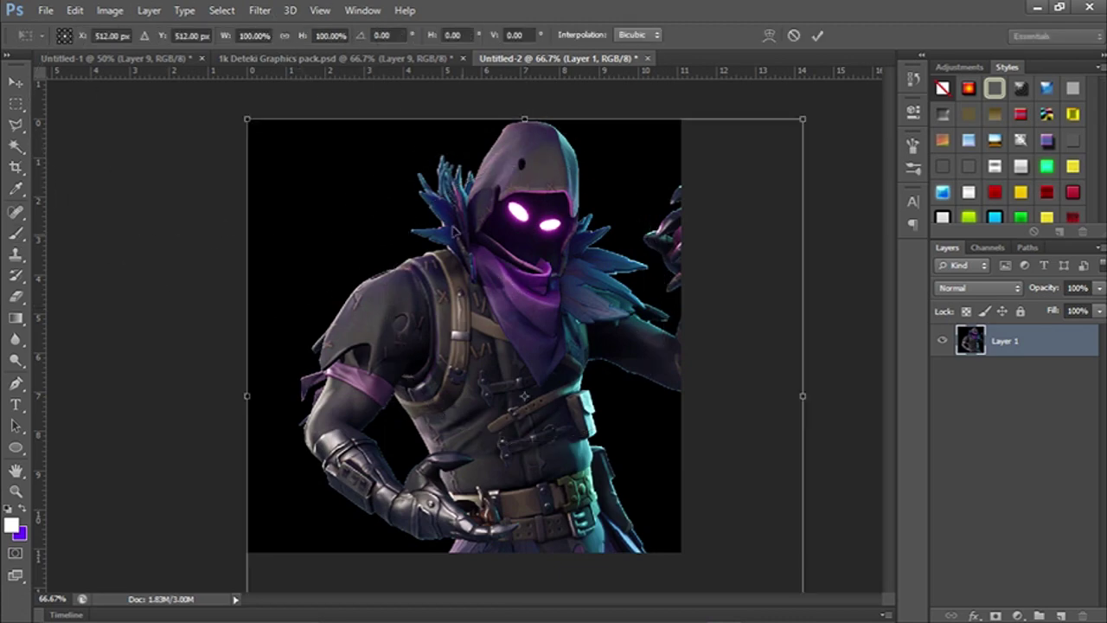
drag(260, 124, 303, 174)
drag(747, 239, 700, 192)
drag(756, 127, 634, 215)
drag(512, 306, 512, 247)
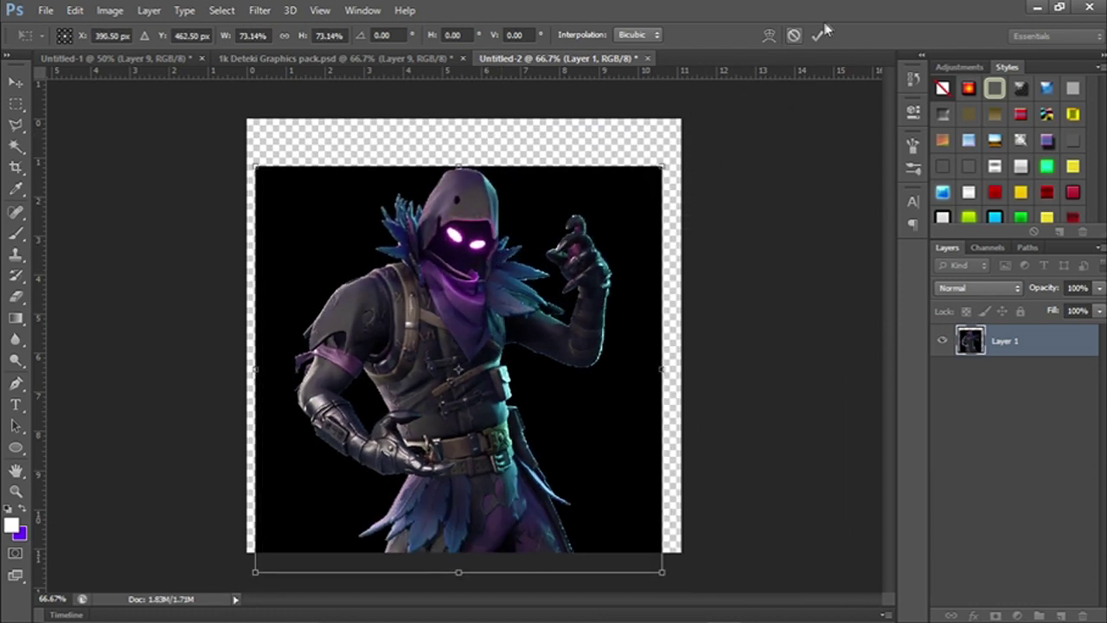
click(821, 40)
key(ctrl+t)
drag(551, 279, 554, 245)
click(817, 36)
Select the black background surrounding Raven with the Magic Wand and delete it
key(b)
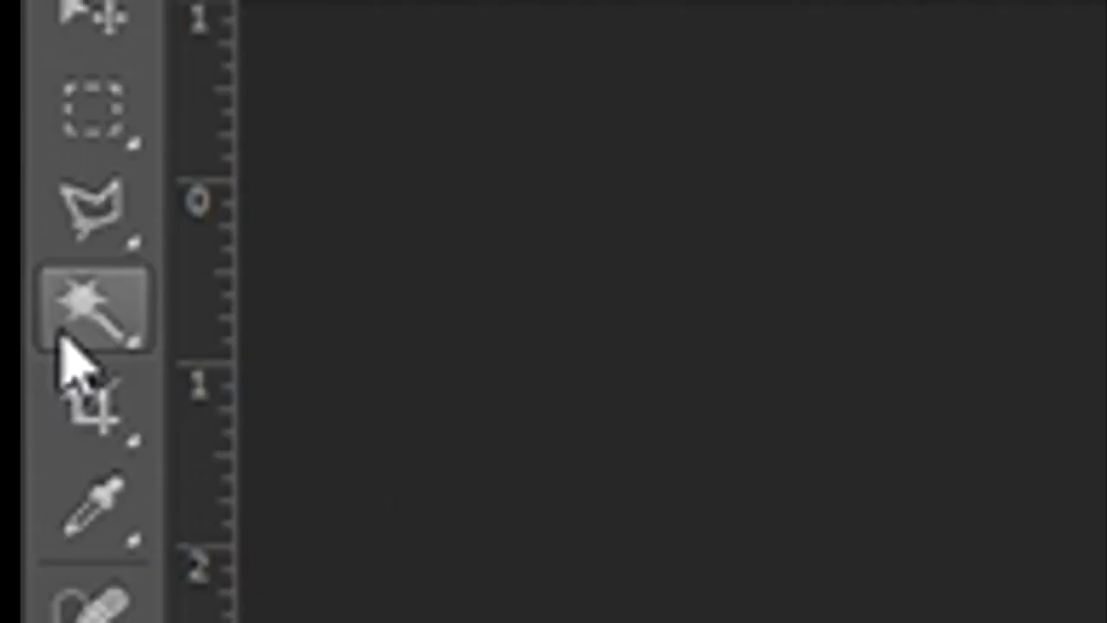
click(14, 147)
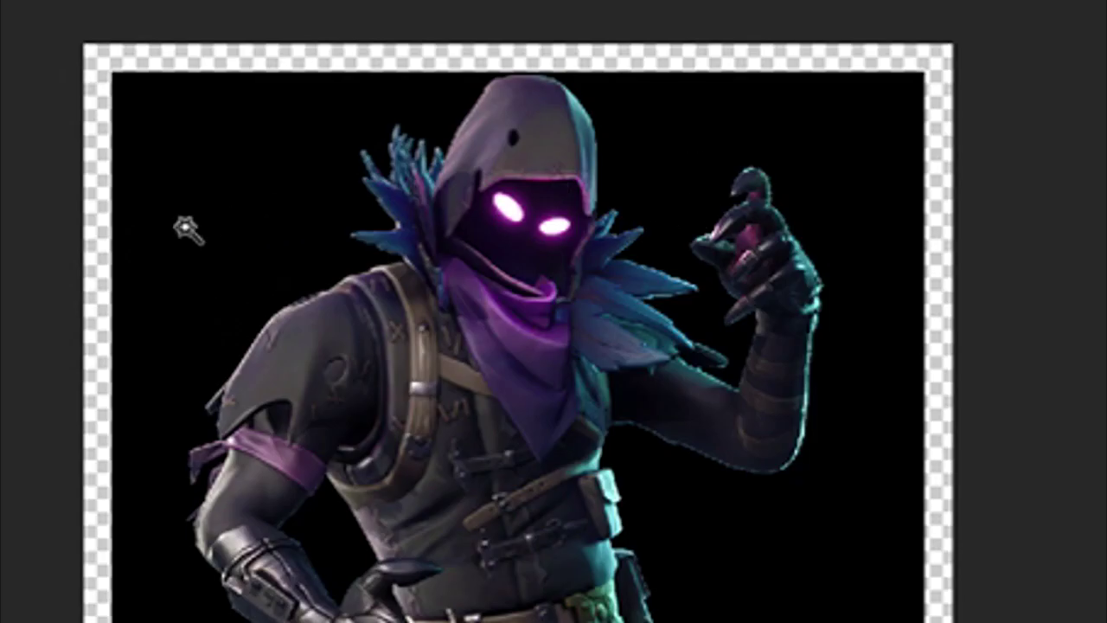
click(297, 212)
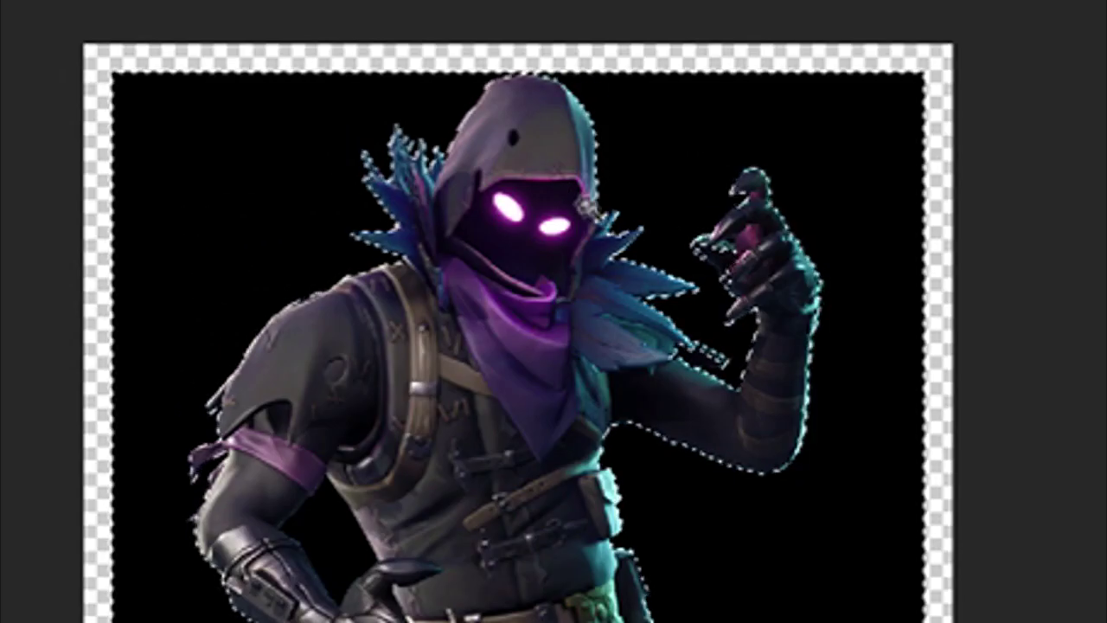
key(Delete)
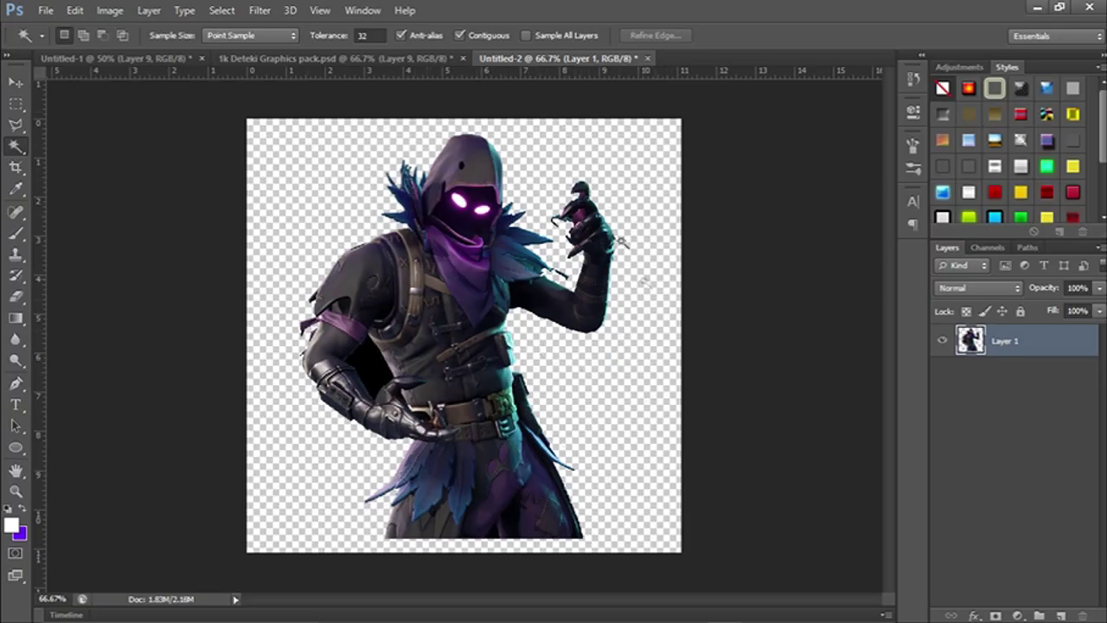
Scale the Raven cutout to about 96% and set it against the canvas's bottom edge, roughly centred horizontally
key(ctrl+t)
mouse_move(509, 282)
mouse_down()
mouse_move(513, 245)
mouse_move(502, 290)
mouse_move(508, 267)
mouse_up()
mouse_move(612, 149)
mouse_down()
mouse_move(571, 178)
mouse_move(566, 206)
mouse_move(611, 148)
mouse_move(603, 162)
mouse_up()
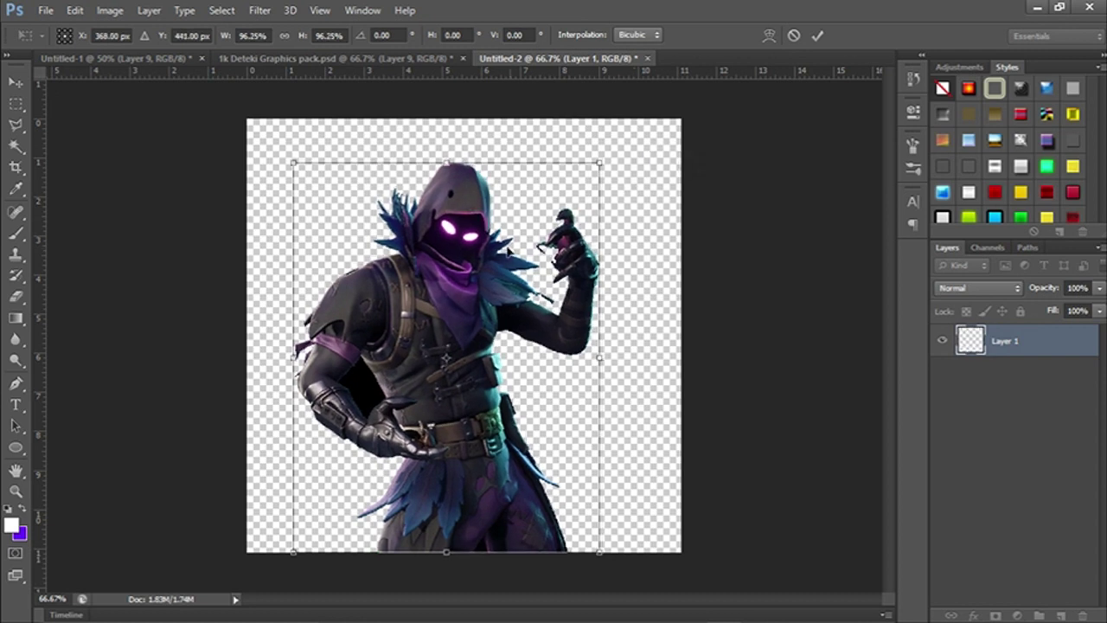
drag(506, 251, 518, 251)
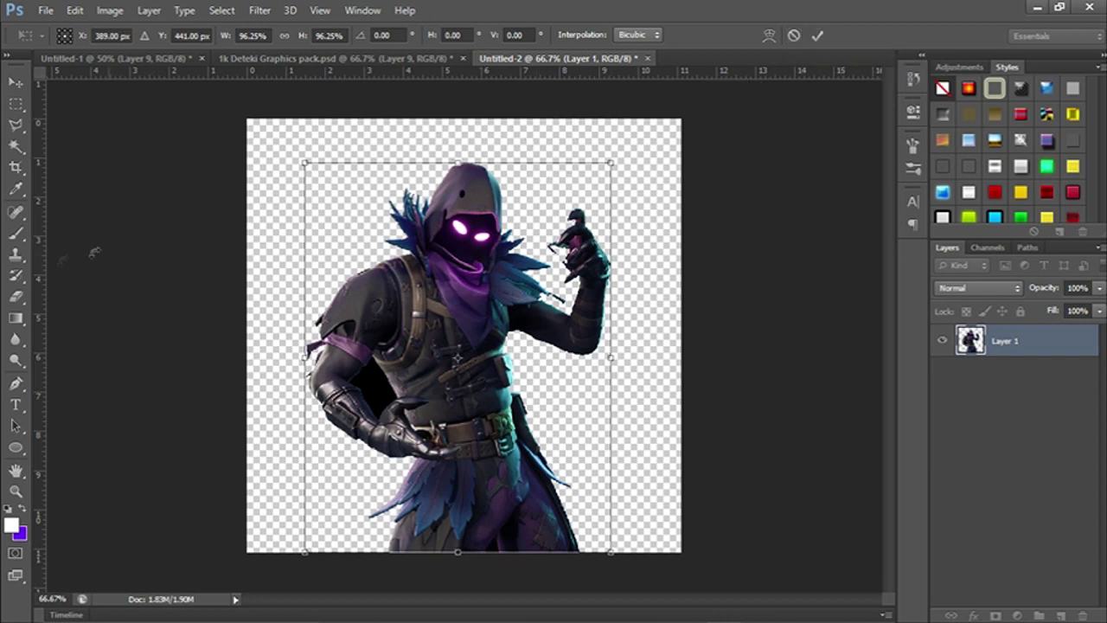
click(817, 36)
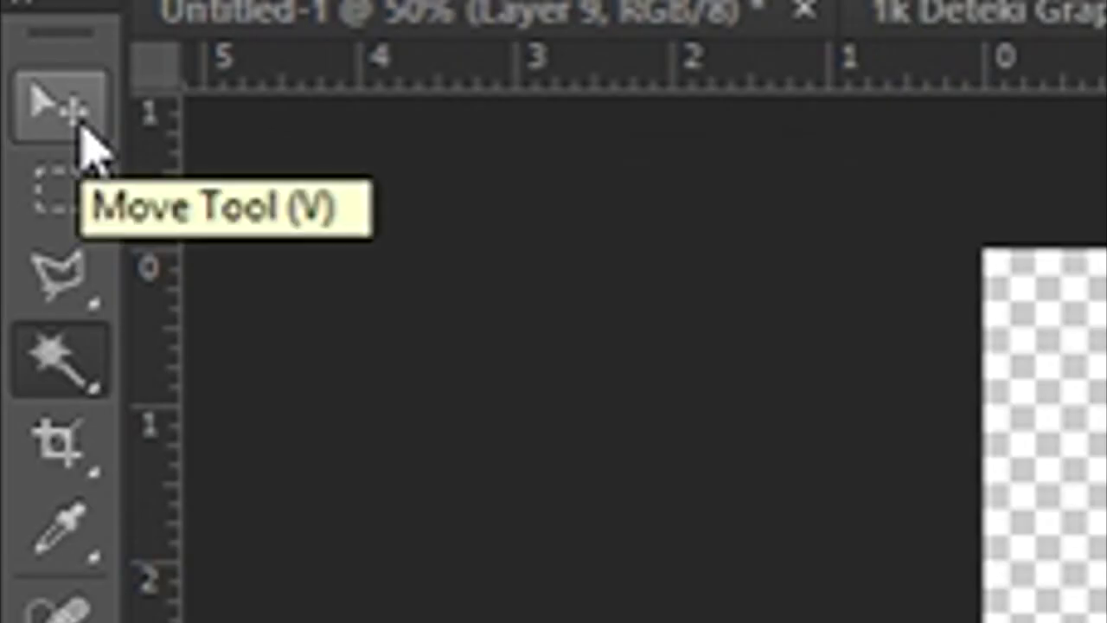
Place a vertical guide at the horizontal centre of the canvas, at about 5.556 in
click(21, 90)
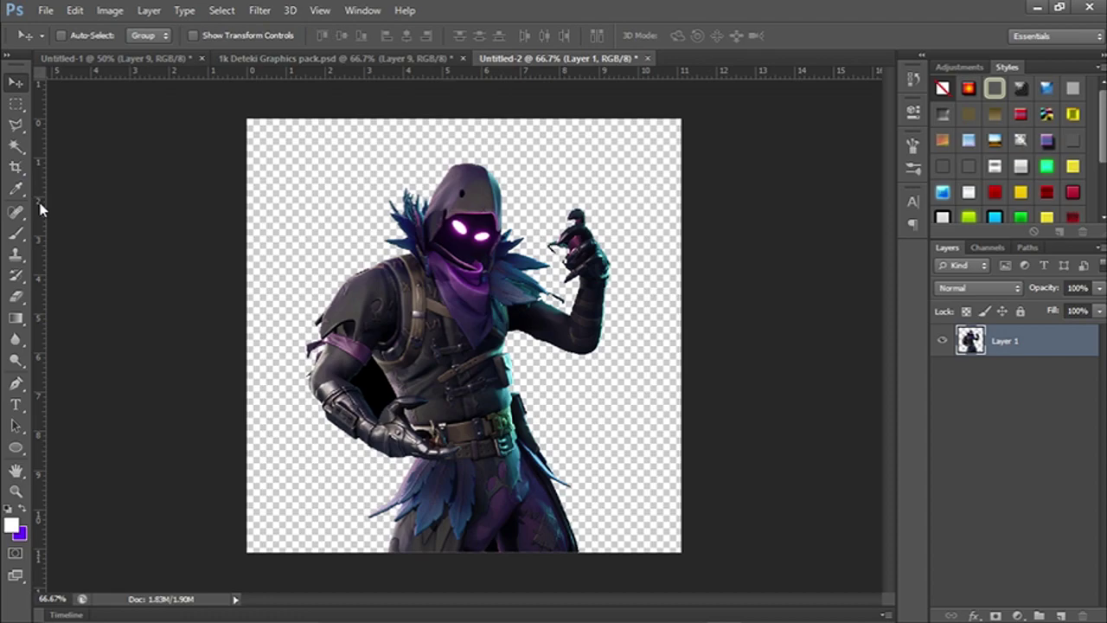
drag(41, 207, 470, 227)
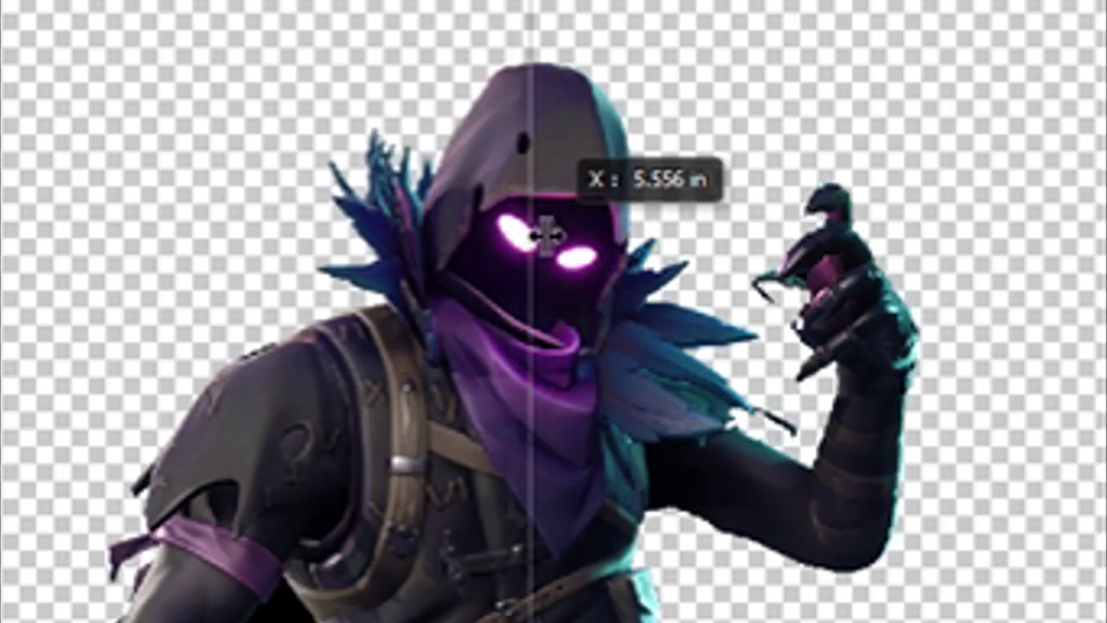
mouse_move(543, 233)
mouse_down()
mouse_move(571, 235)
mouse_move(546, 233)
mouse_up()
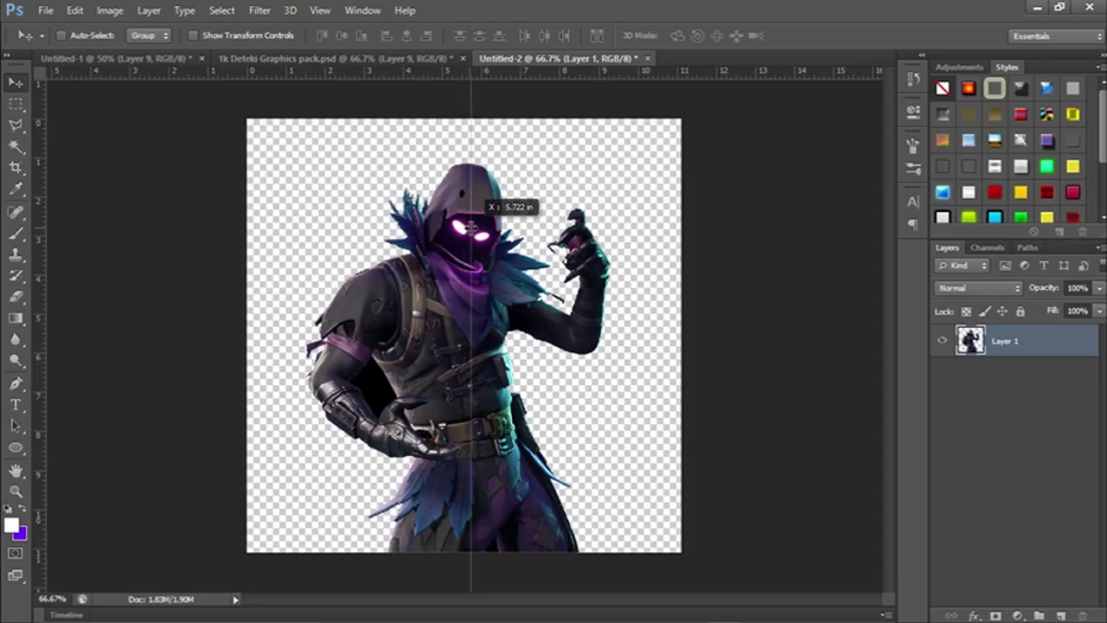
drag(470, 225, 464, 228)
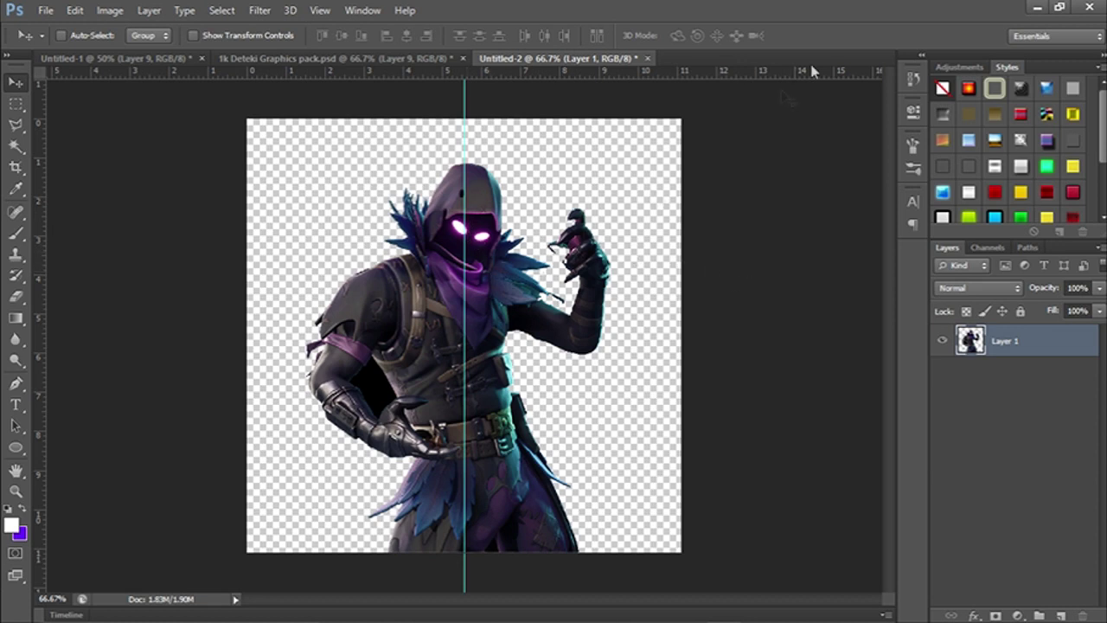
Shift the Raven cutout slightly right to centre it on the vertical guide, and hide the guides
key(ctrl+t)
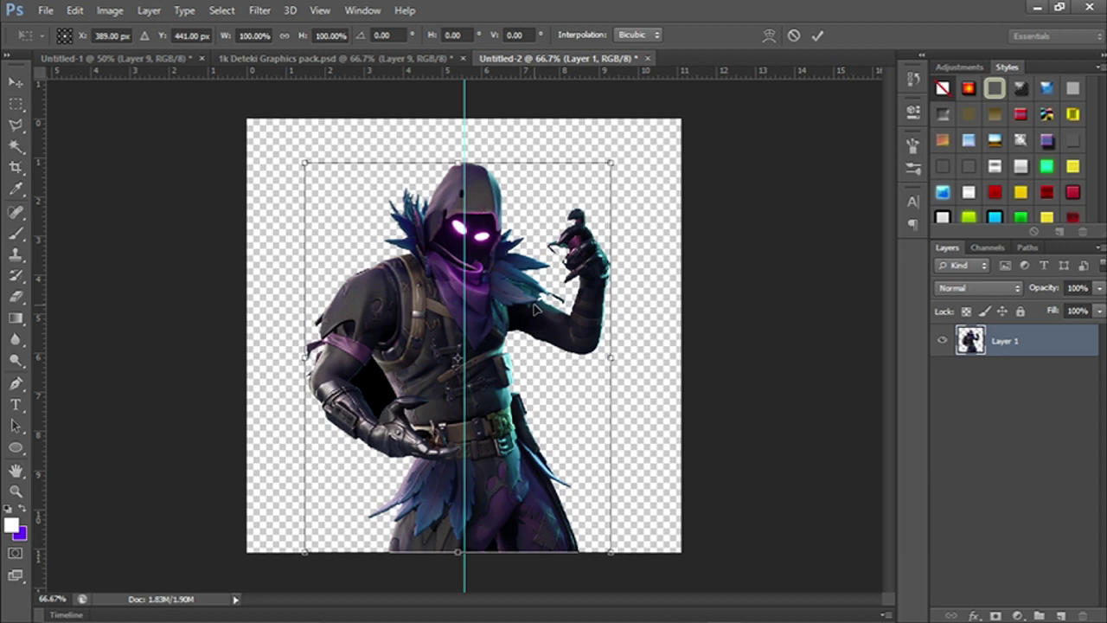
drag(538, 308, 545, 308)
key(Return)
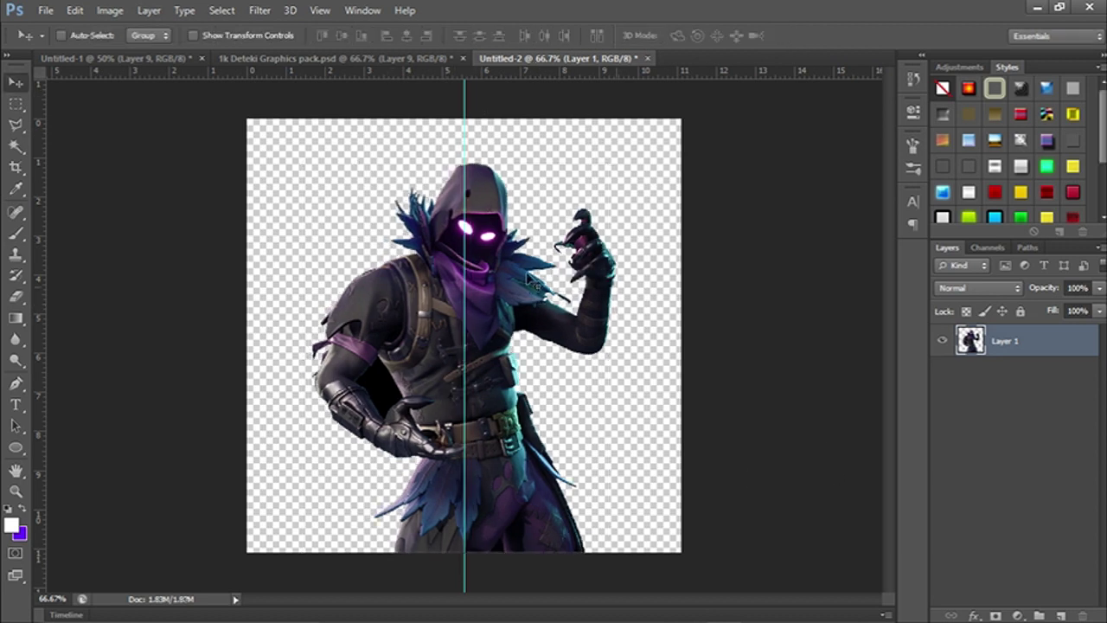
key(ctrl+semicolon)
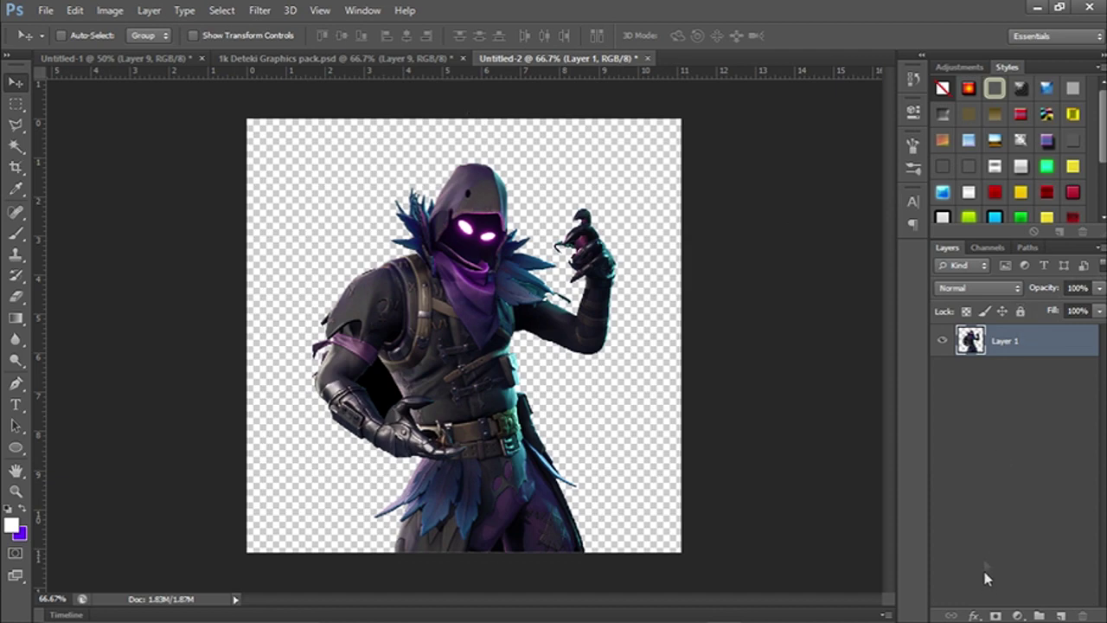
Switch to Chrome and open the 1920 × 1080 Mega Mall image preview in the "season 9 fortnite" image results
key(alt+Tab)
key(alt+Tab)
key(alt+Tab)
key(alt+Tab)
key(alt+Tab)
key(alt+Tab)
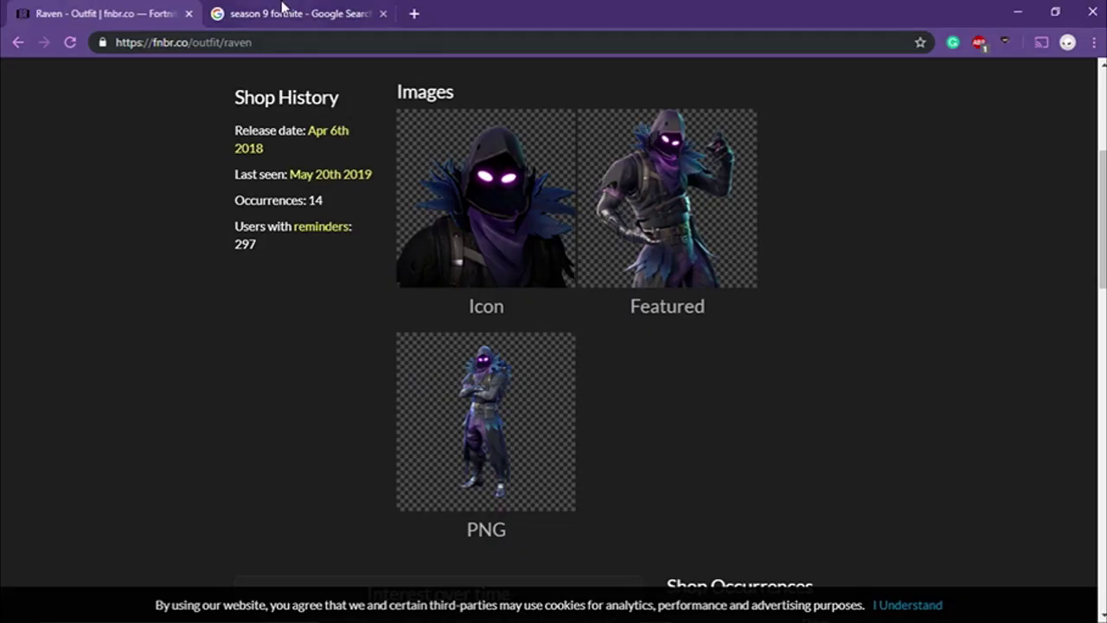
click(282, 10)
scroll(513, 296, up, 3)
scroll(513, 296, down, 6)
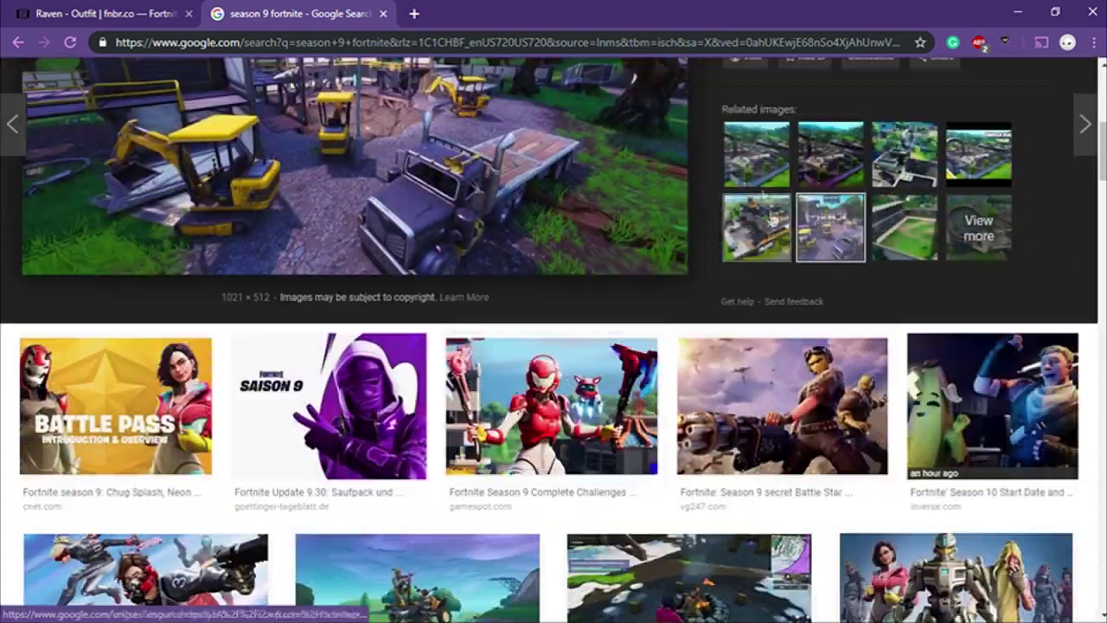
click(770, 222)
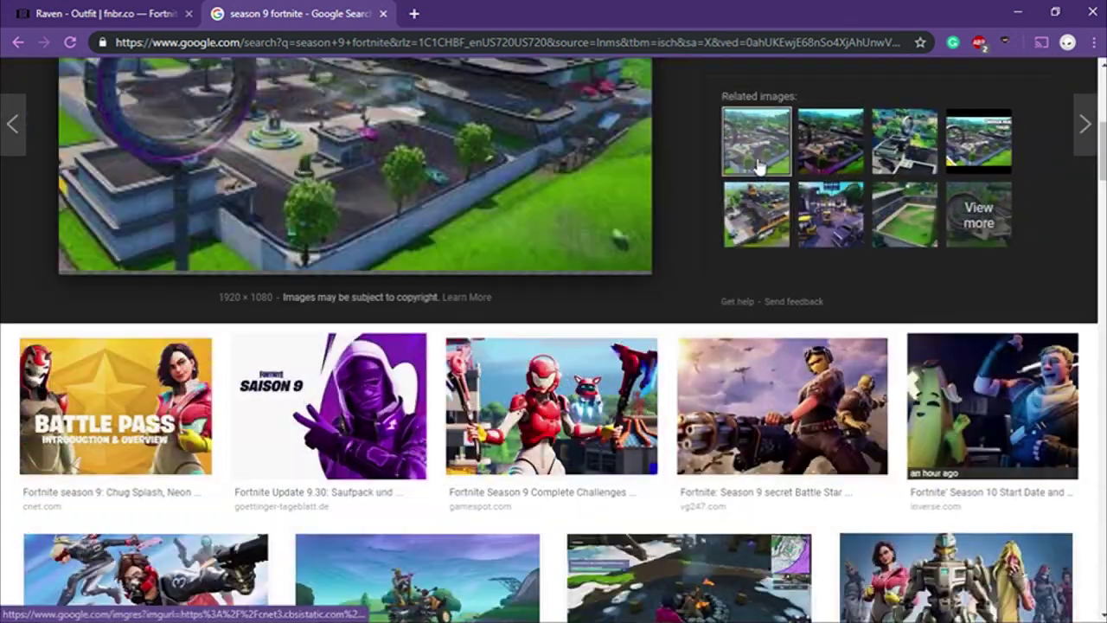
scroll(540, 316, up, 2)
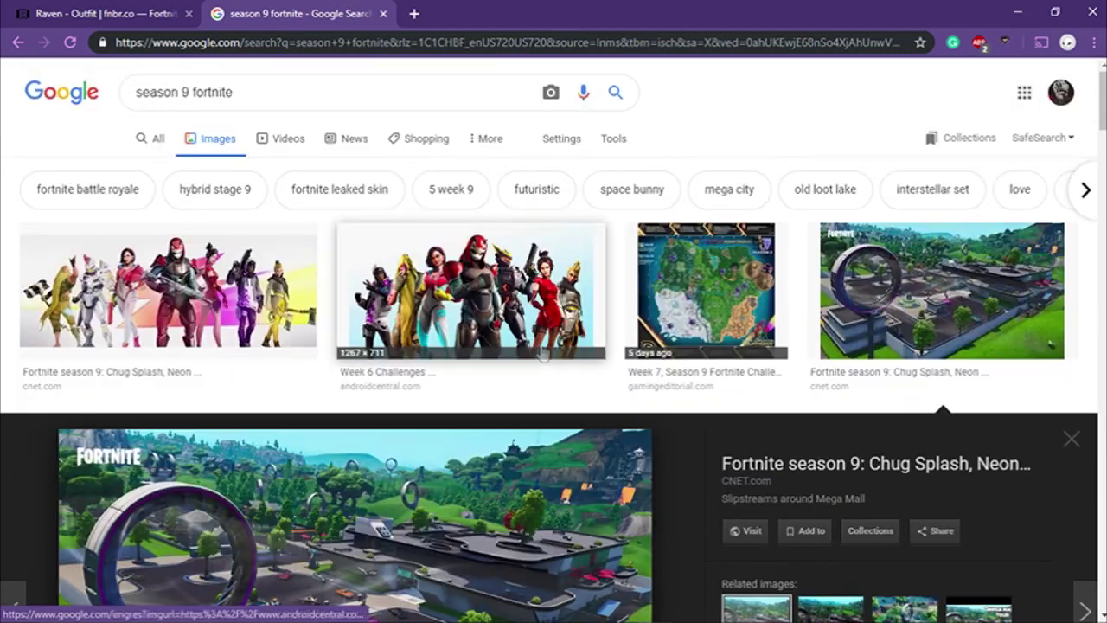
Open the 1024 × 512 image of The Block from the related images and copy it
scroll(605, 346, down, 4)
click(856, 476)
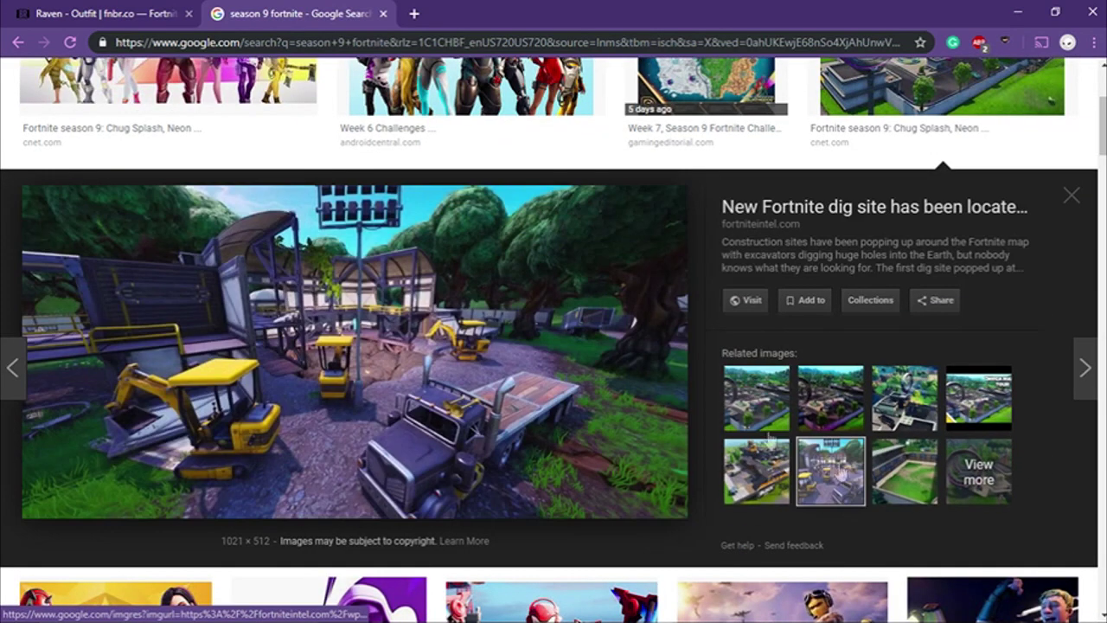
click(748, 481)
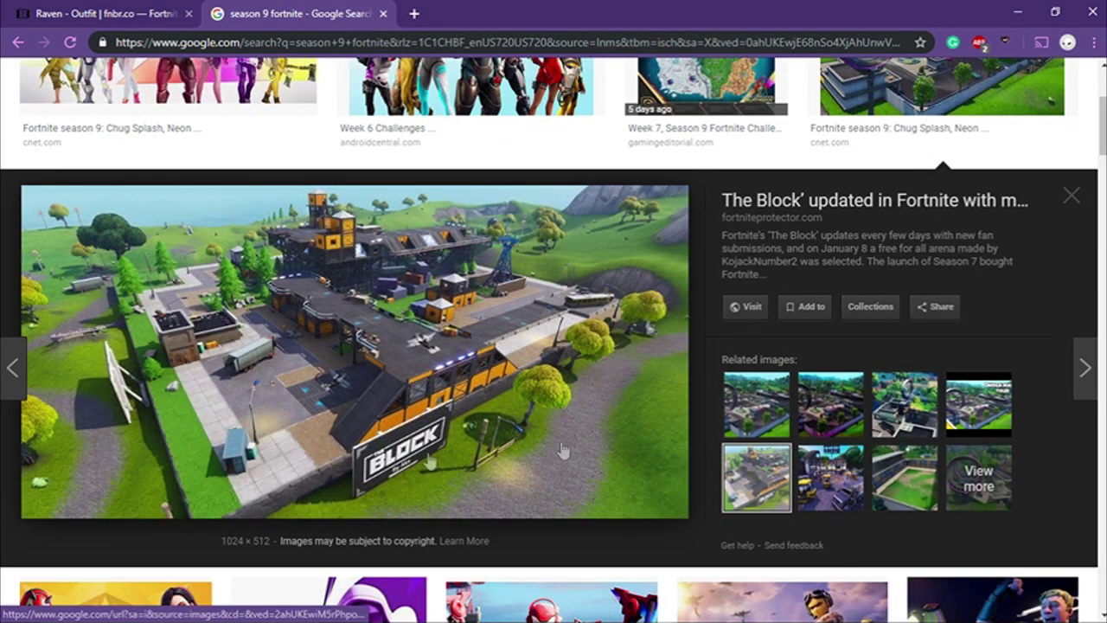
right_click(551, 311)
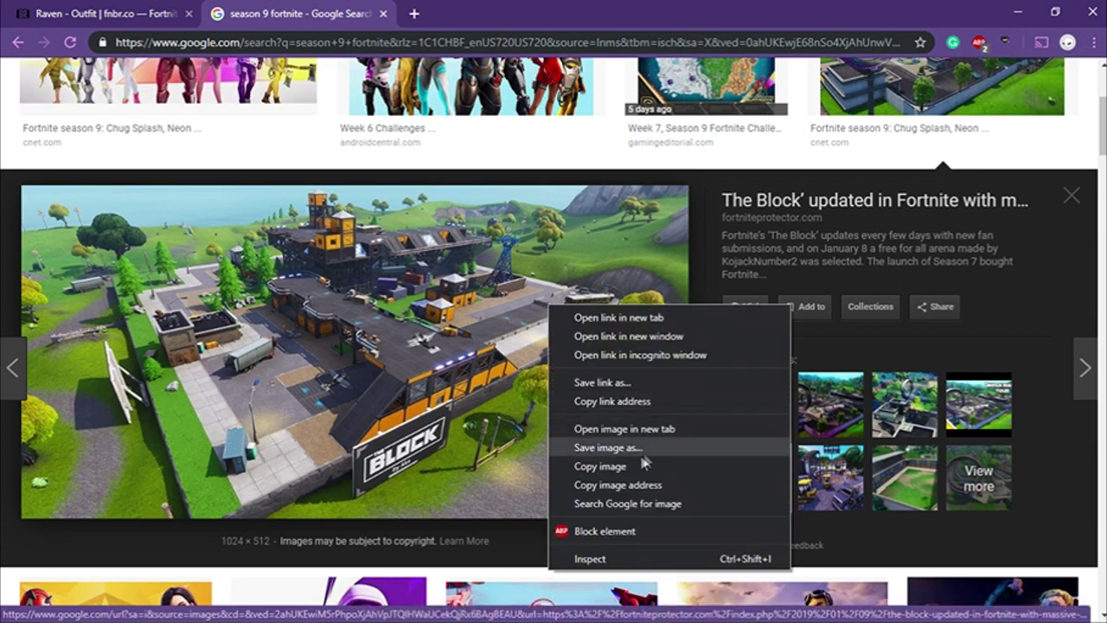
click(600, 466)
Switch to Photoshop, paste the copied image into Untitled-2 and place its layer beneath the Raven layer
click(723, 608)
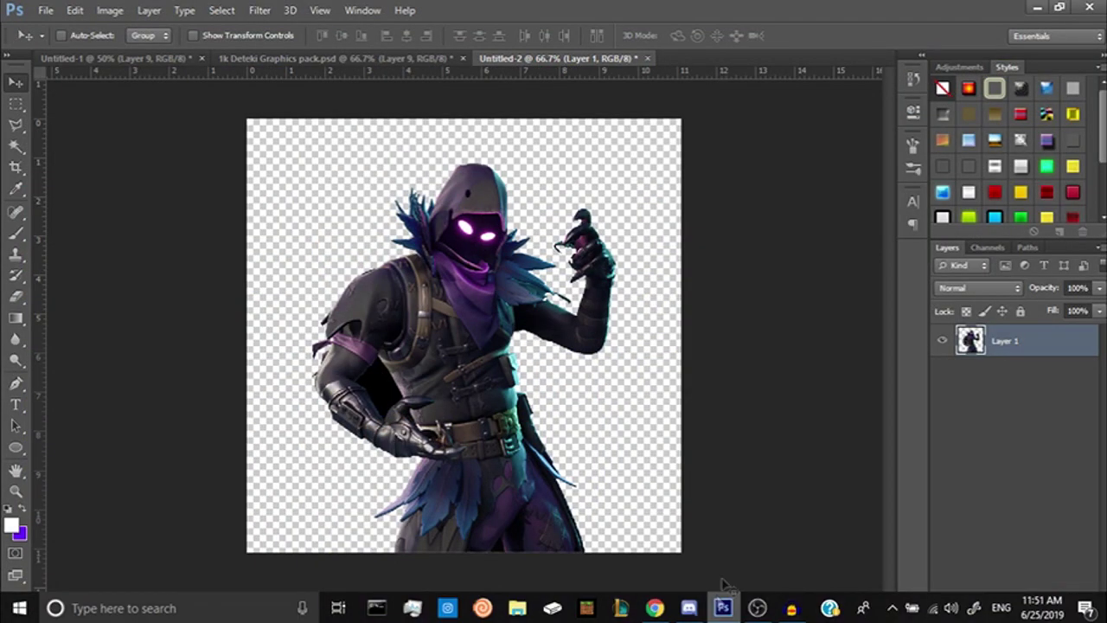
key(ctrl+v)
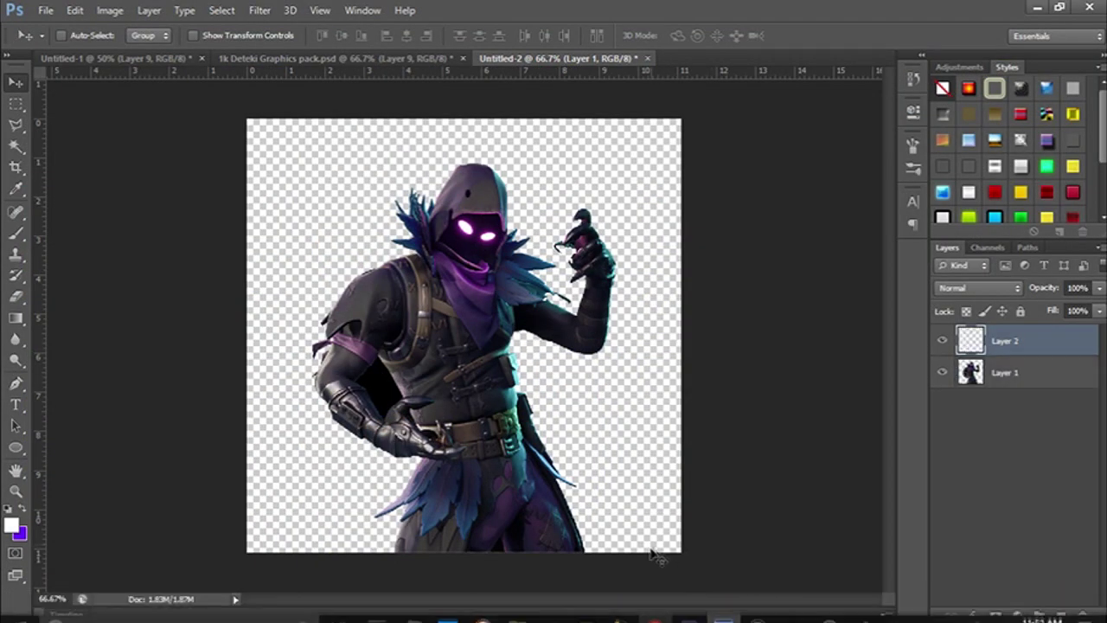
drag(1024, 342, 1014, 387)
Enlarge the pasted background image proportionally until it covers the whole canvas, and apply the transformation
key(ctrl+t)
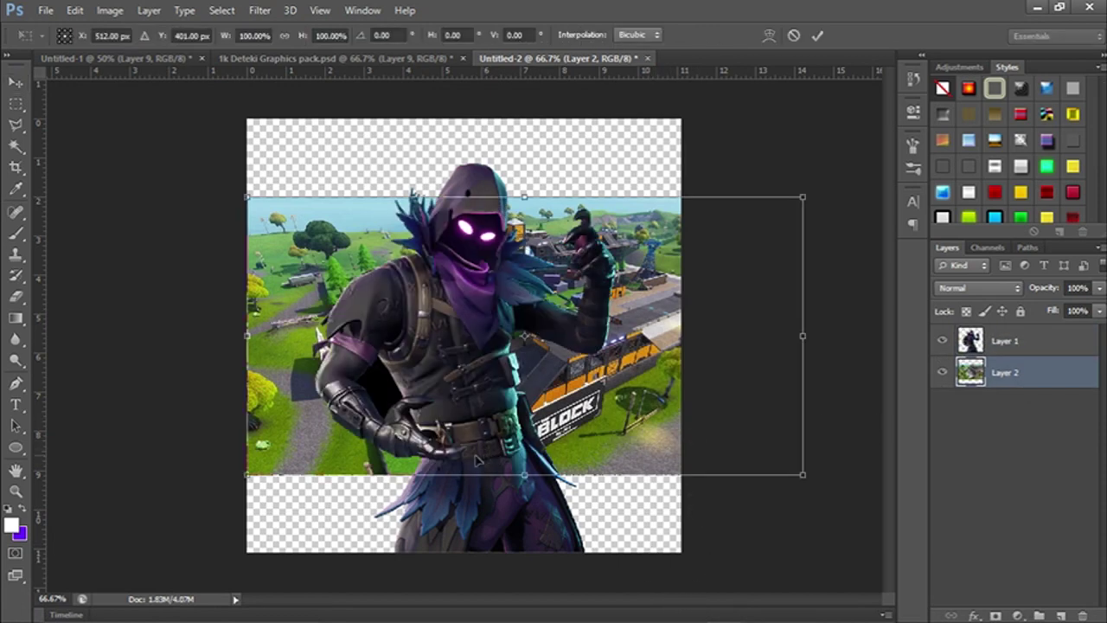
drag(249, 195, 112, 130)
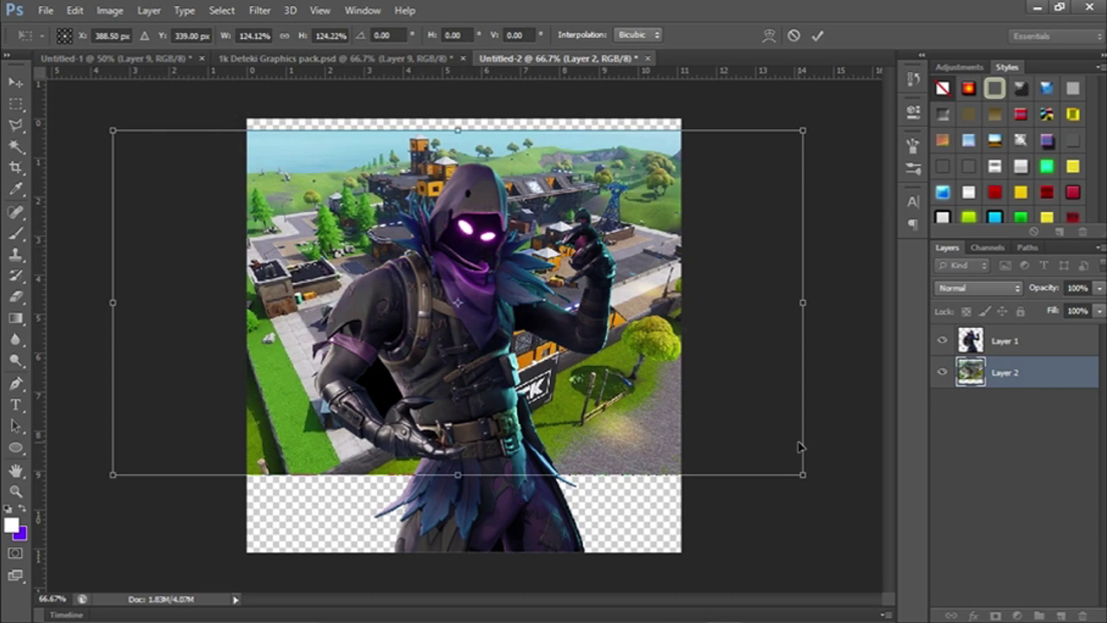
drag(805, 476, 865, 563)
drag(805, 545, 752, 512)
key(Return)
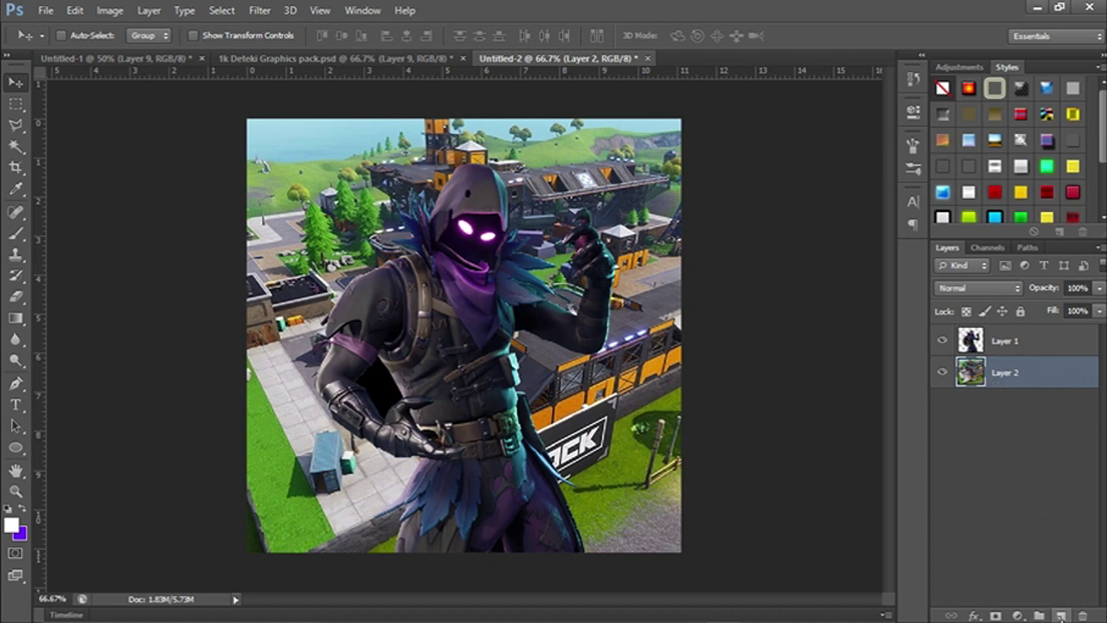
Add a new layer at the bottom of the layer stack and fill it with black
click(1060, 616)
drag(1006, 374, 1003, 420)
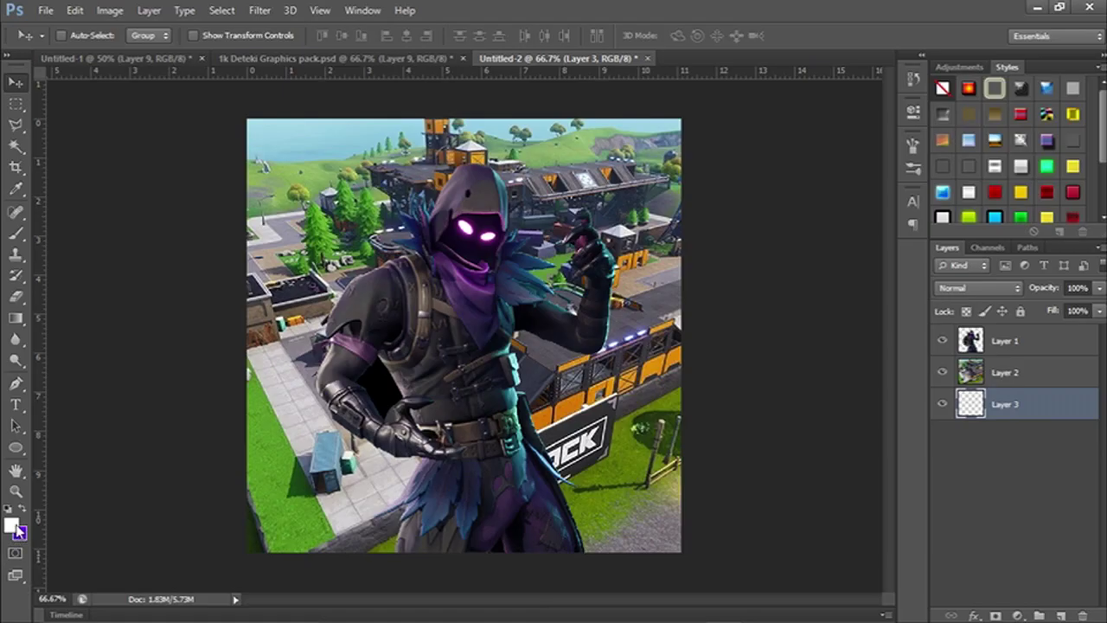
click(15, 526)
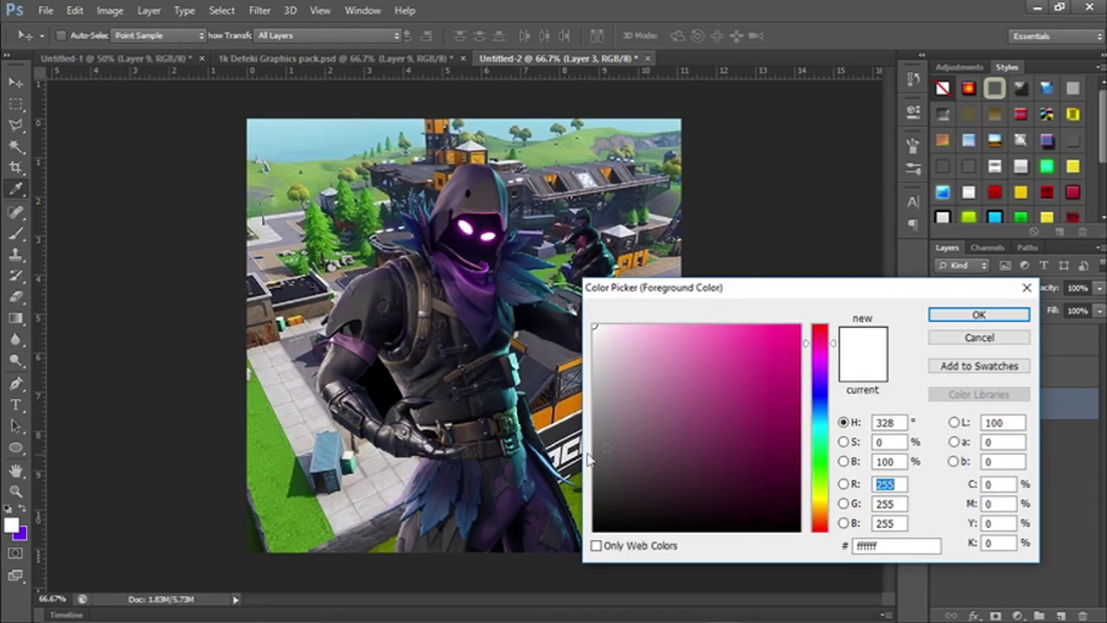
click(596, 529)
click(957, 317)
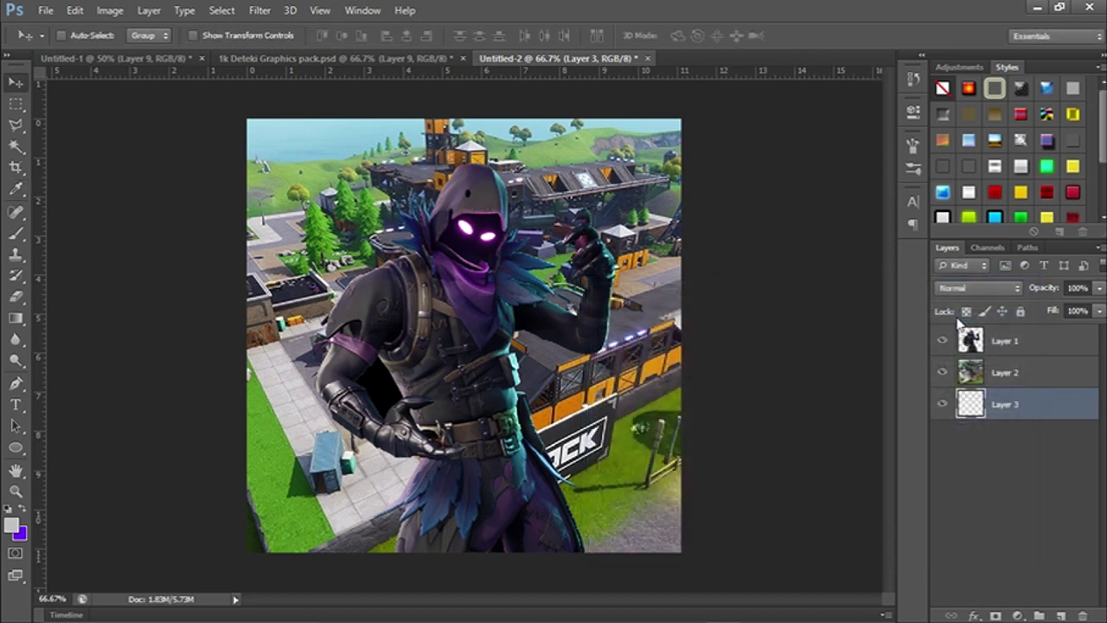
key(alt+BackSpace)
Set the background image layer's blend mode to Luminosity and its opacity to 75%
click(1029, 381)
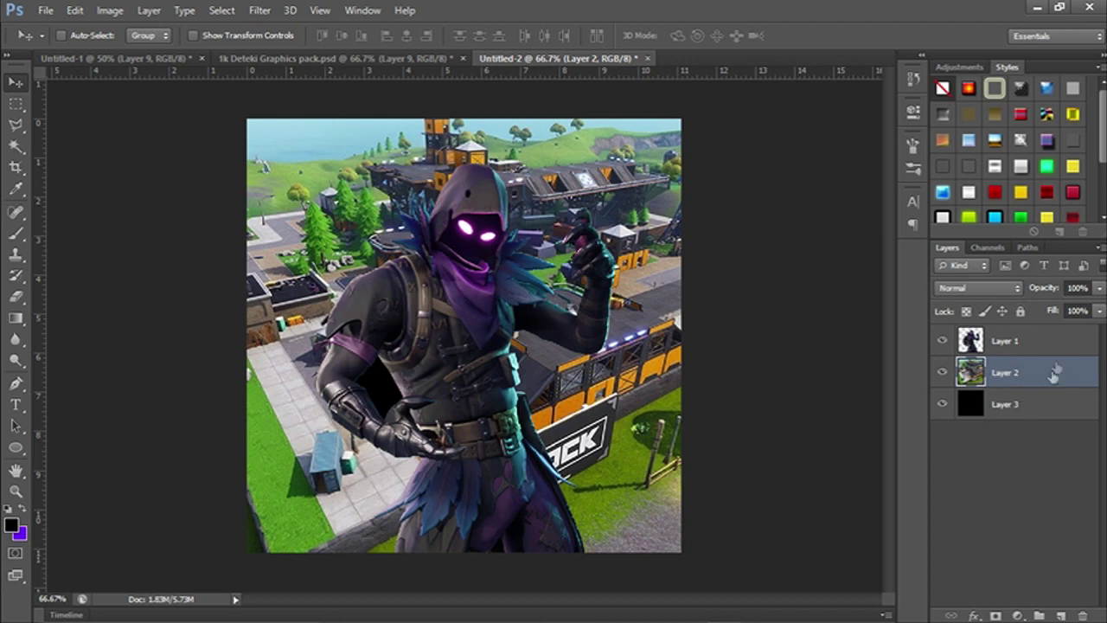
click(1002, 291)
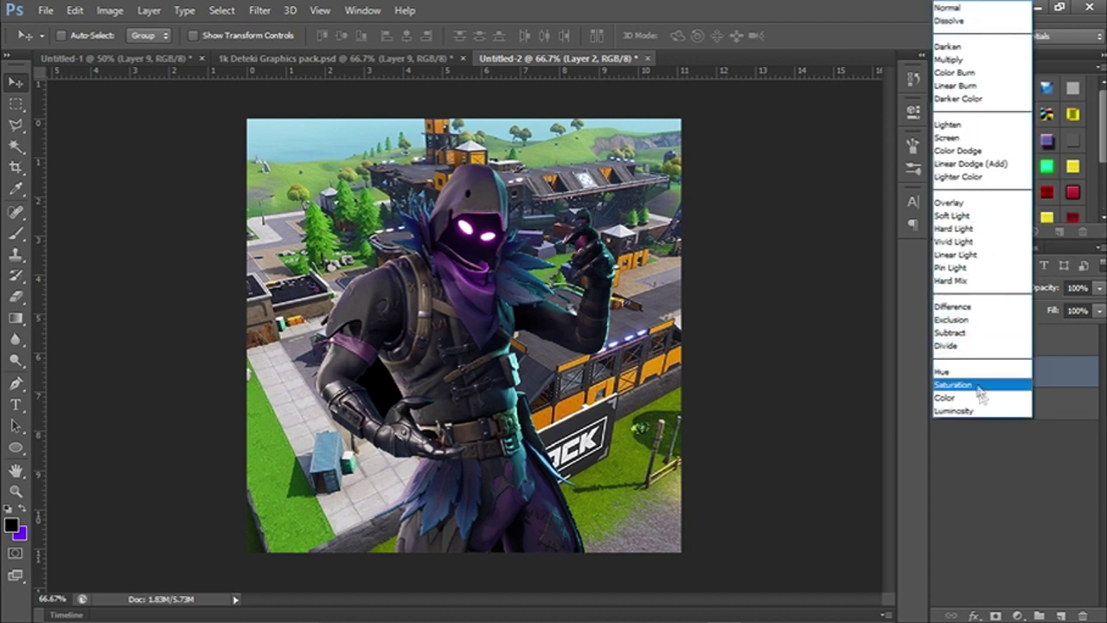
click(986, 412)
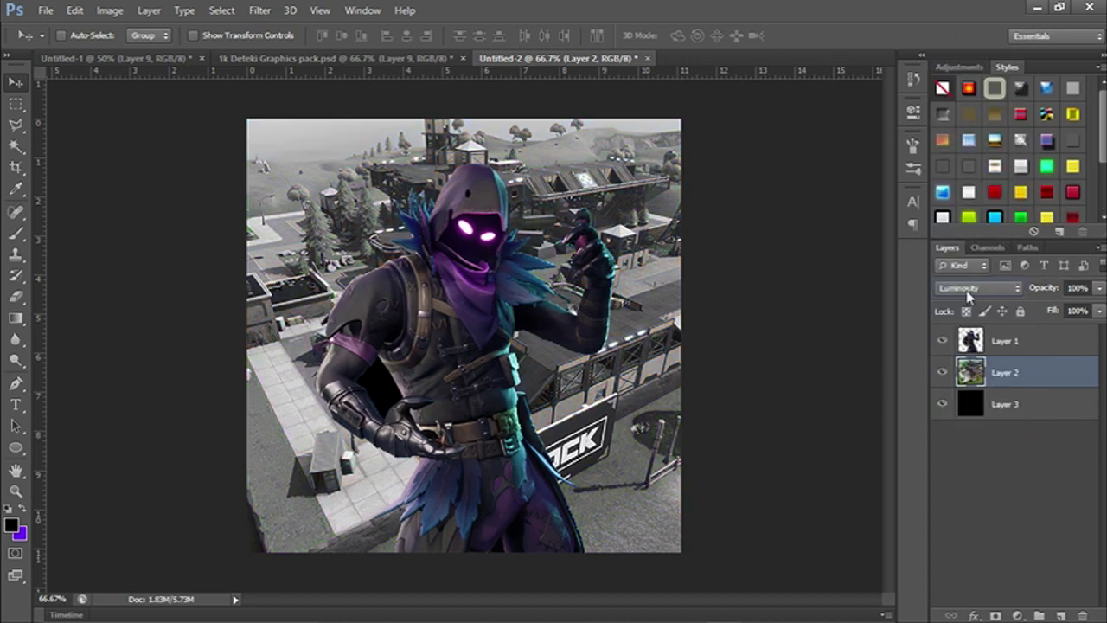
click(1100, 289)
drag(1088, 309, 1080, 311)
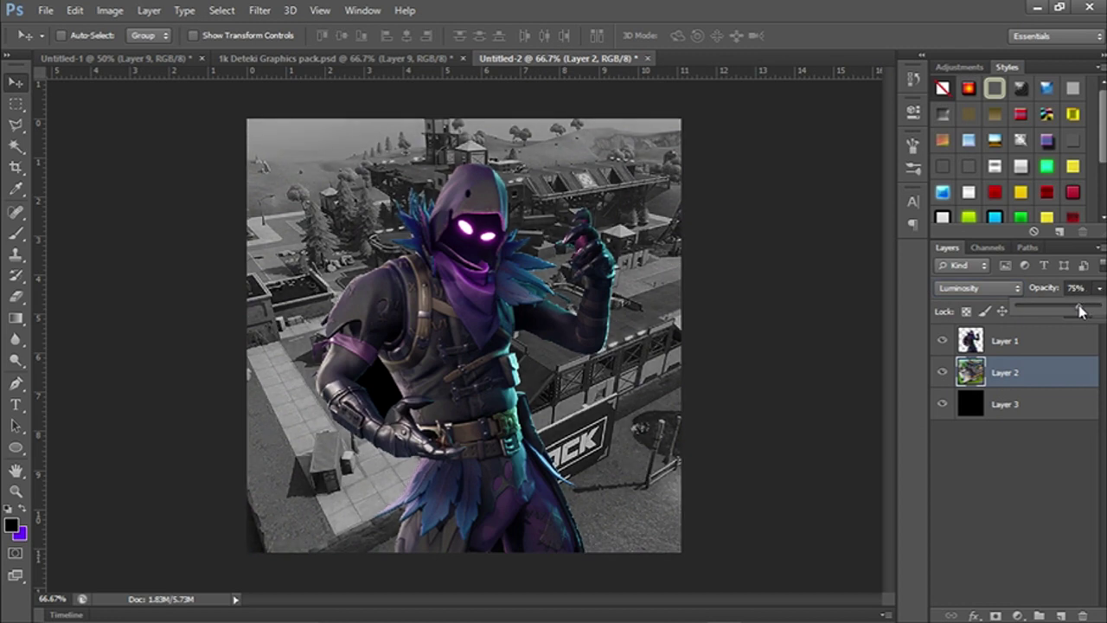
click(1014, 429)
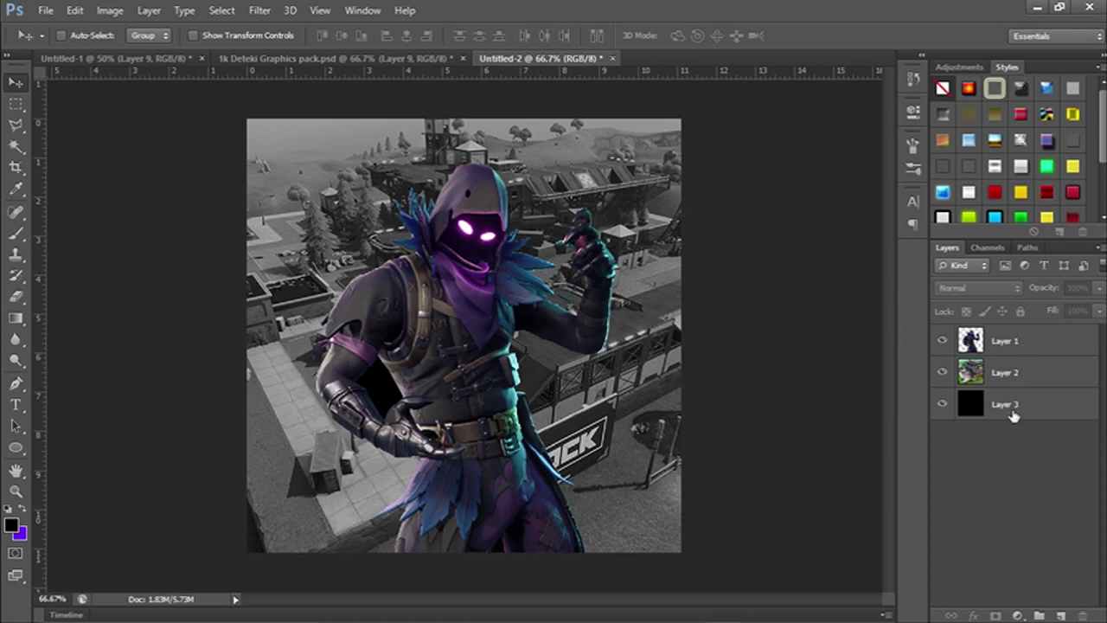
Merge the background image layer with the black layer beneath it
click(1014, 406)
shift+click(1025, 381)
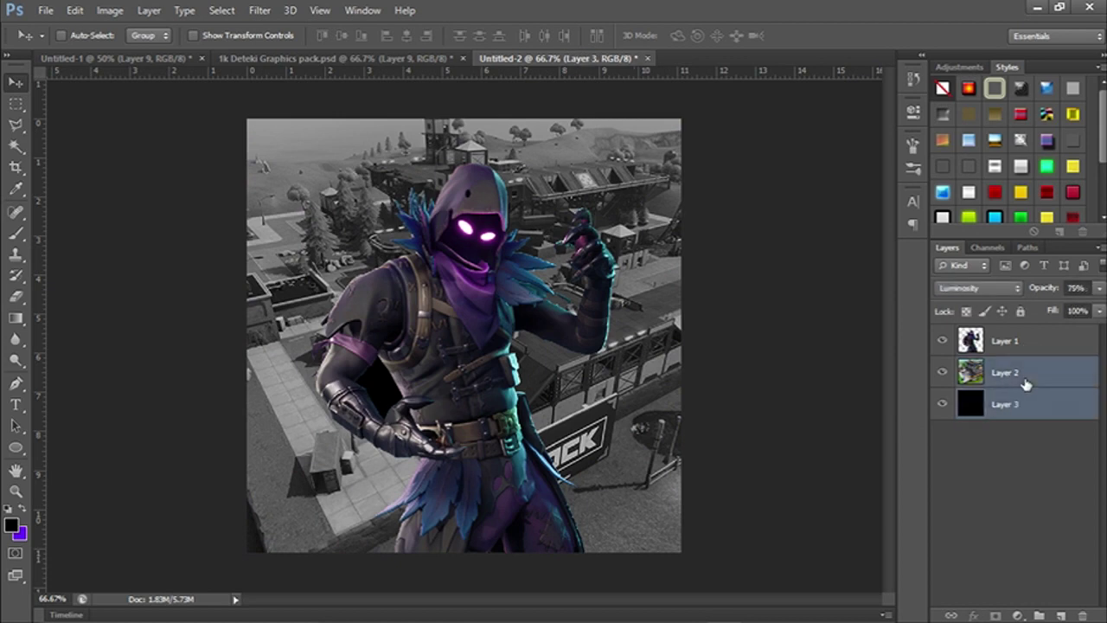
key(ctrl+e)
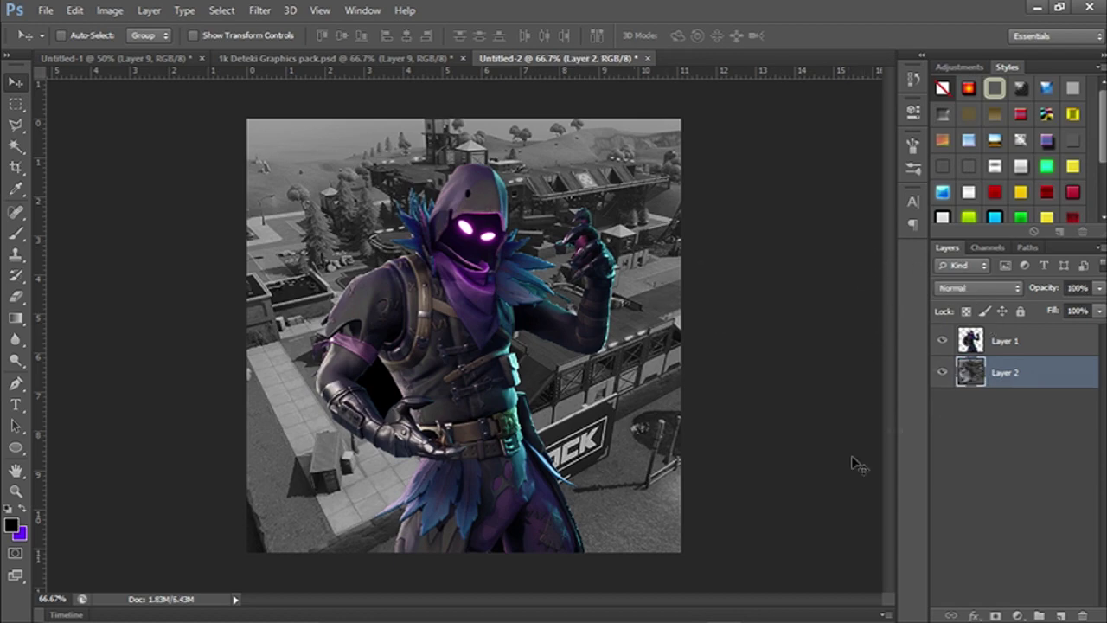
Preview the layers in the Overlays group of 1k Deteki Graphics pack.psd one after another, looking for a suitable overlay
click(351, 57)
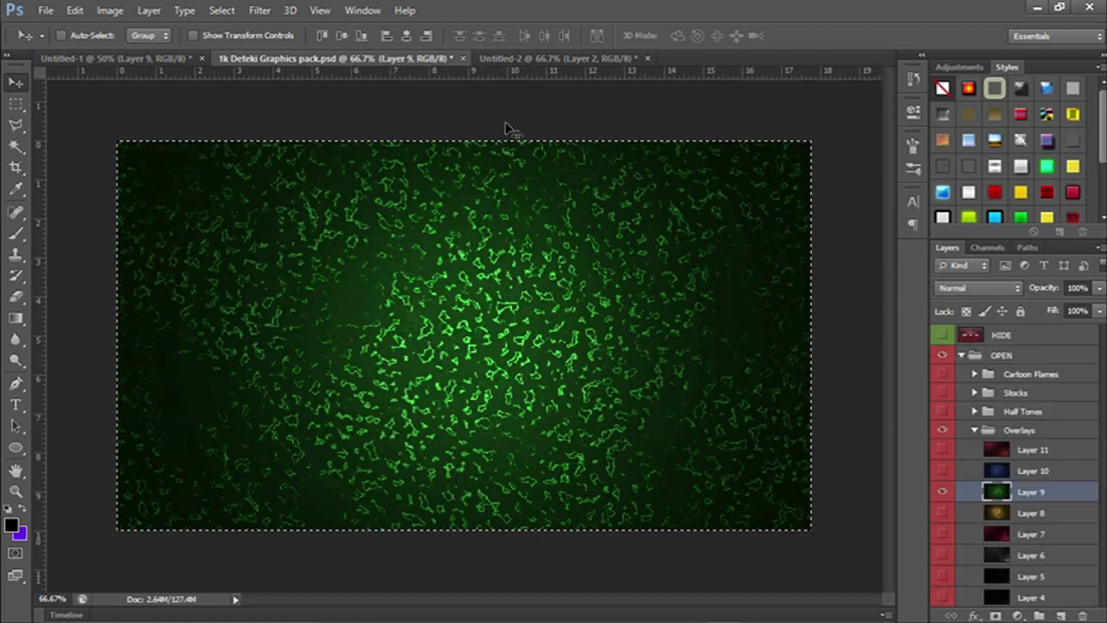
scroll(954, 448, down, 2)
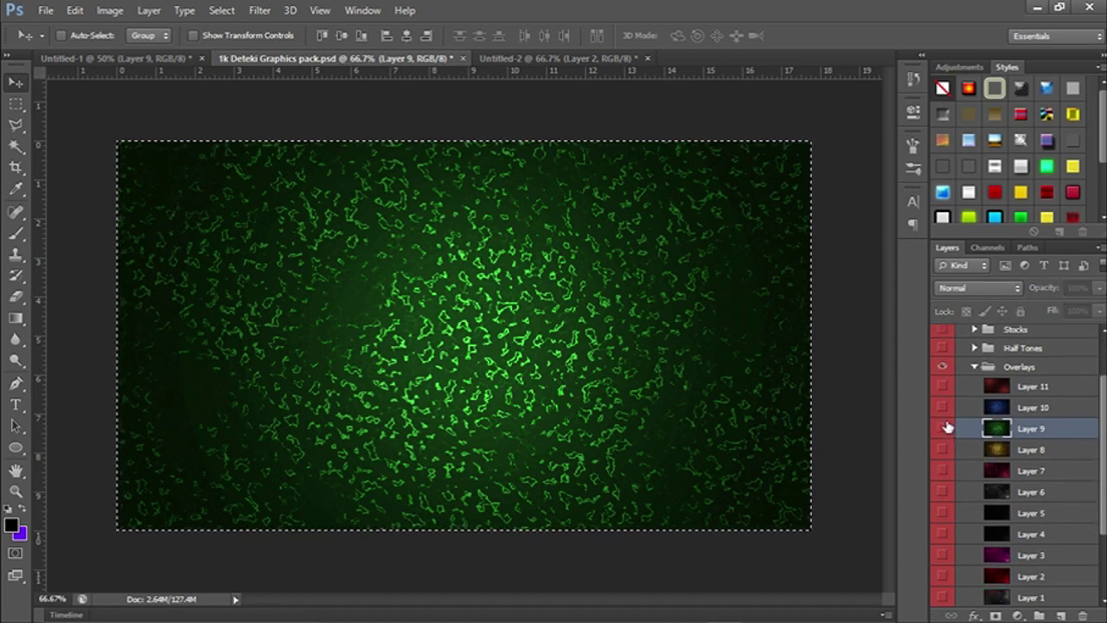
click(942, 428)
click(942, 407)
click(942, 386)
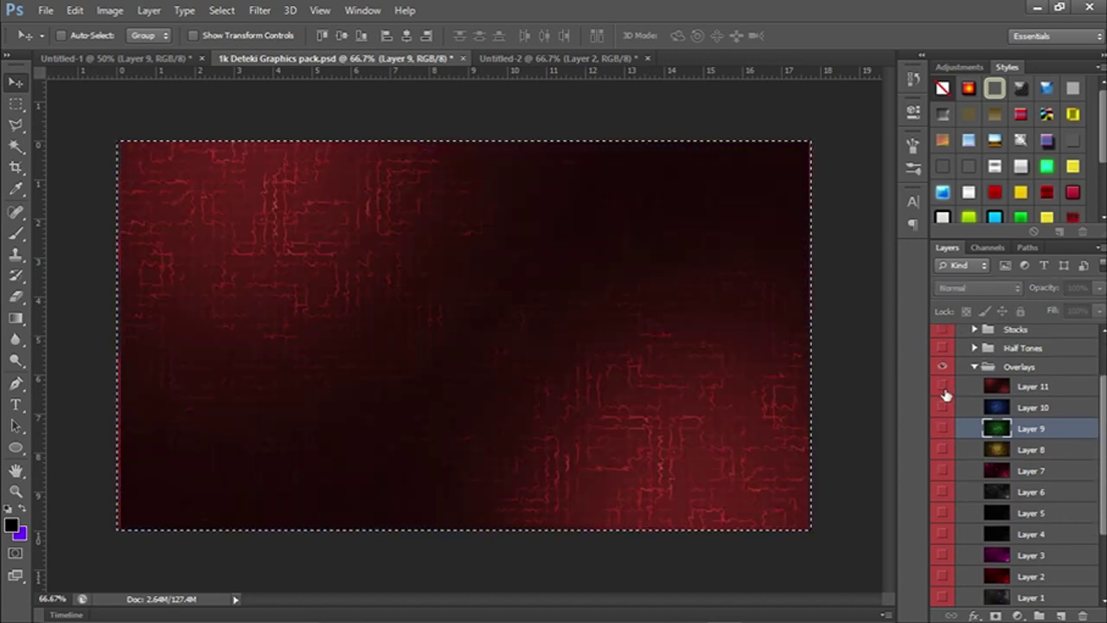
click(942, 386)
click(942, 428)
click(942, 427)
click(943, 469)
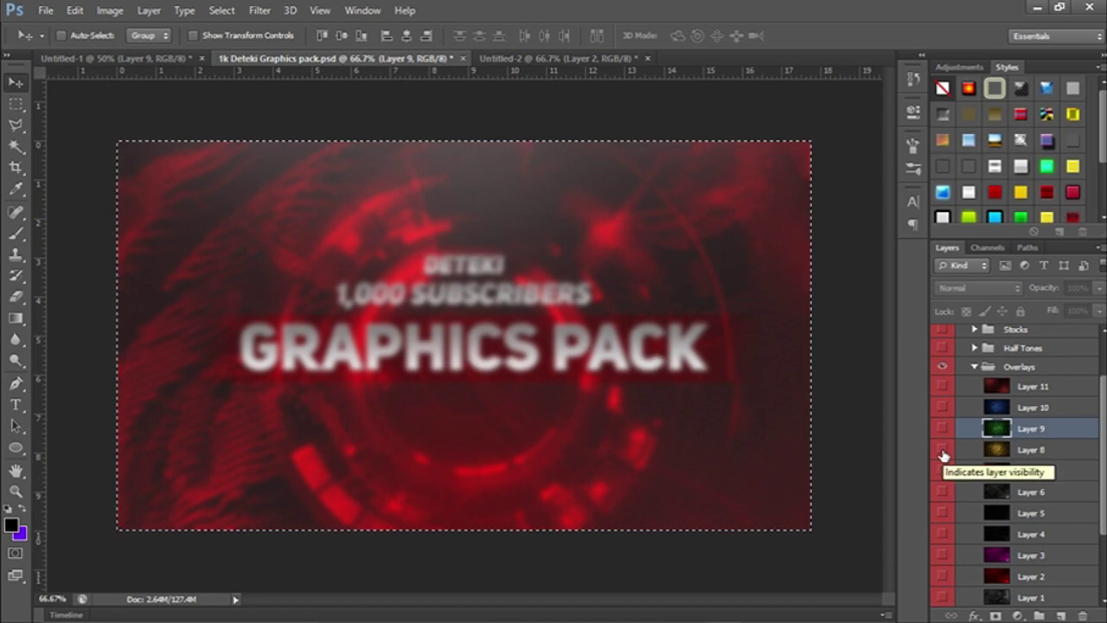
click(943, 450)
click(943, 450)
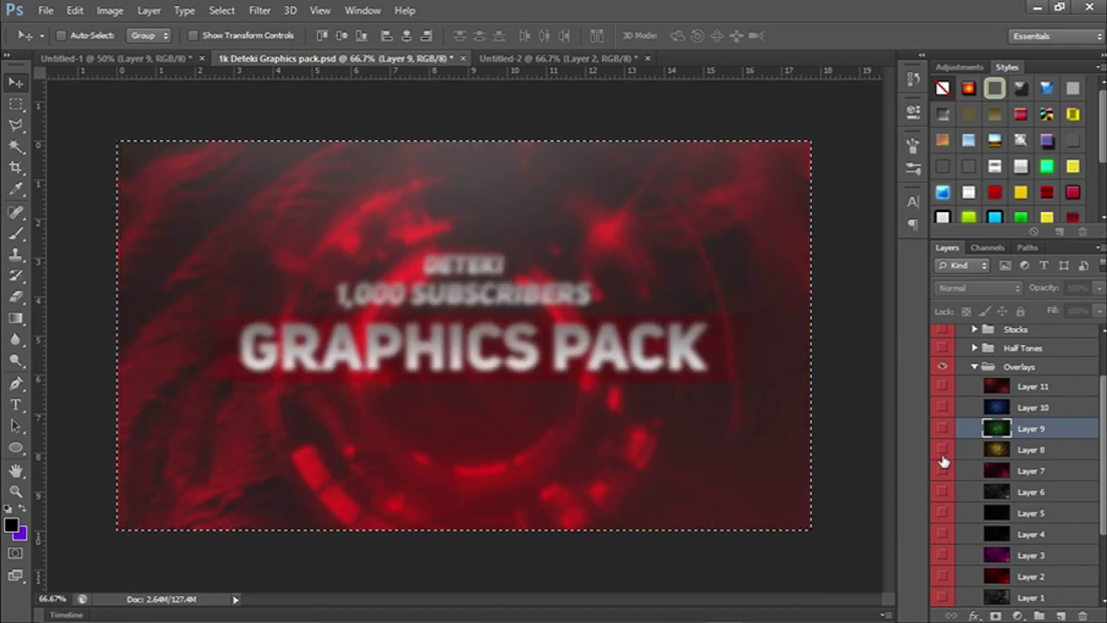
scroll(944, 459, down, 1)
click(943, 429)
click(943, 429)
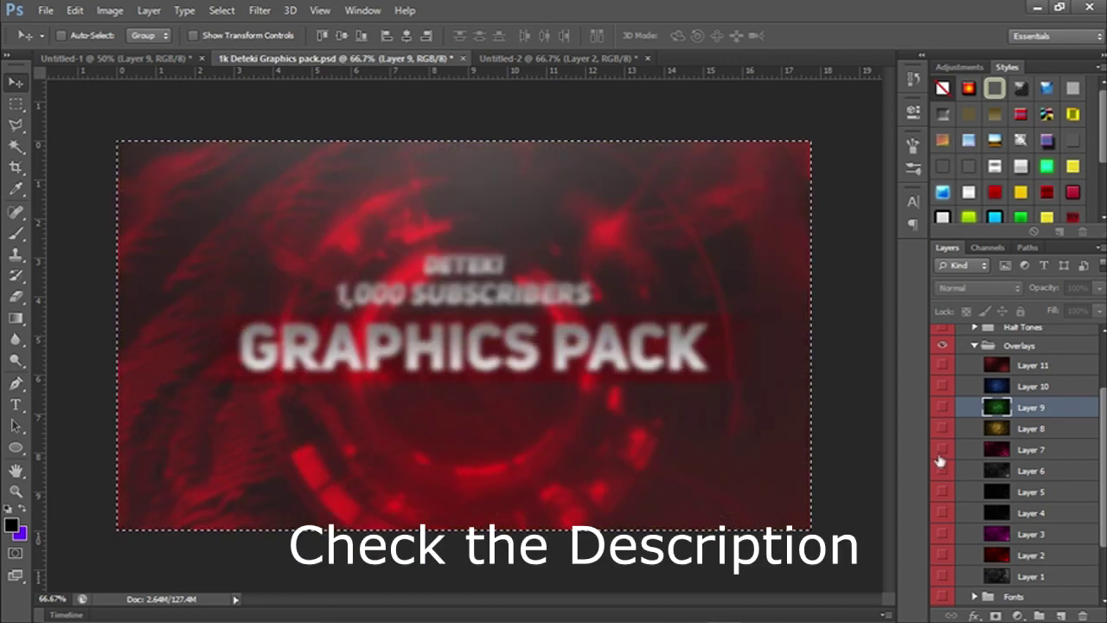
click(943, 449)
click(943, 429)
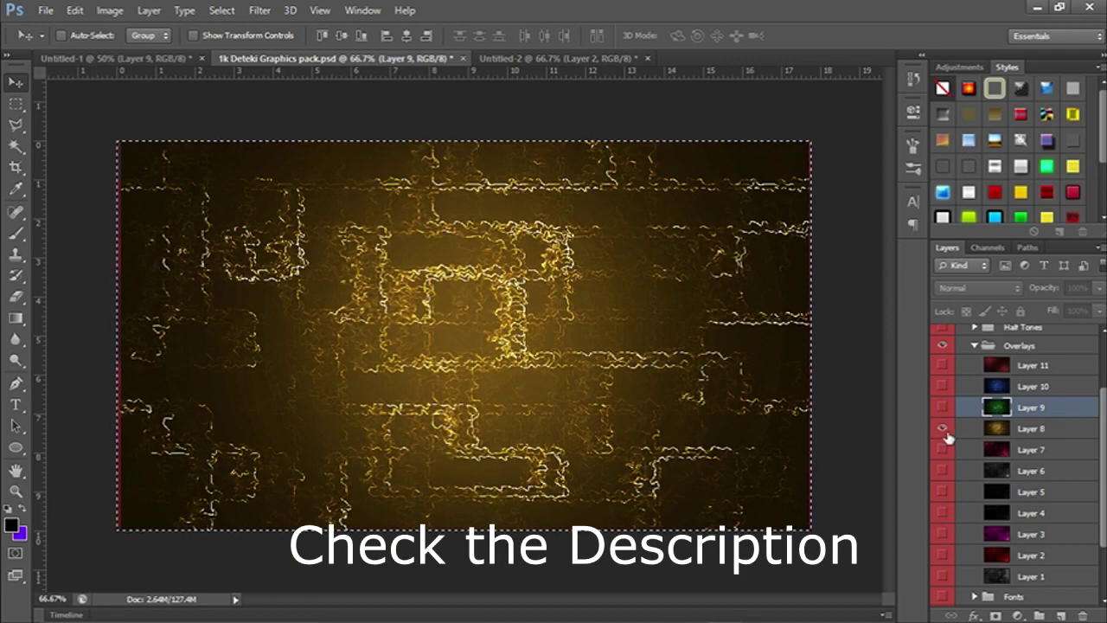
click(943, 428)
scroll(943, 437, down, 3)
click(943, 471)
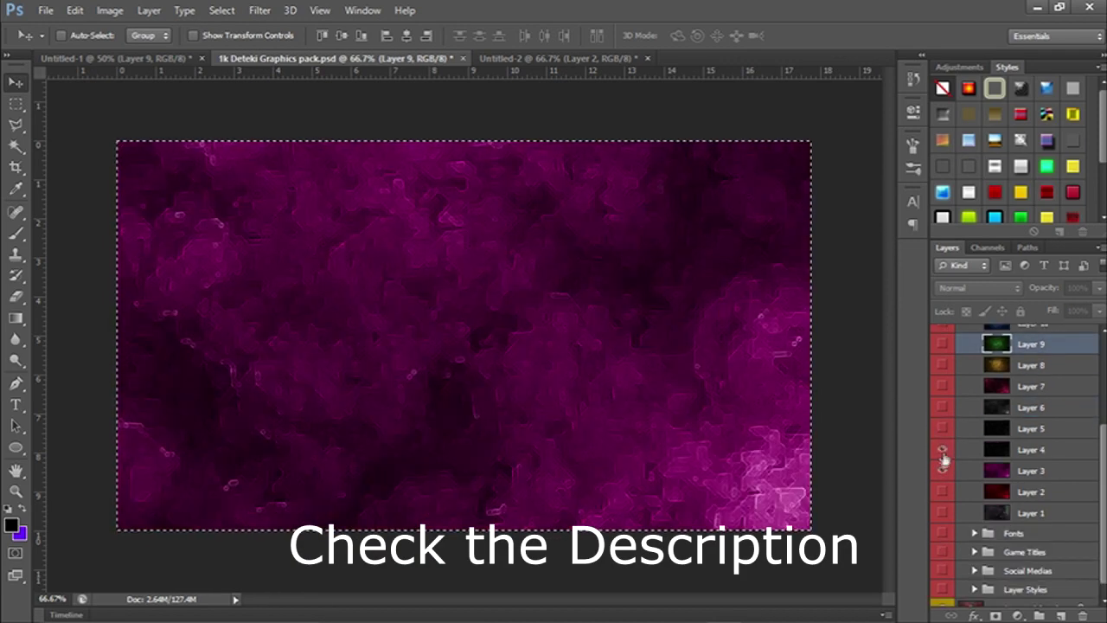
click(943, 470)
click(943, 451)
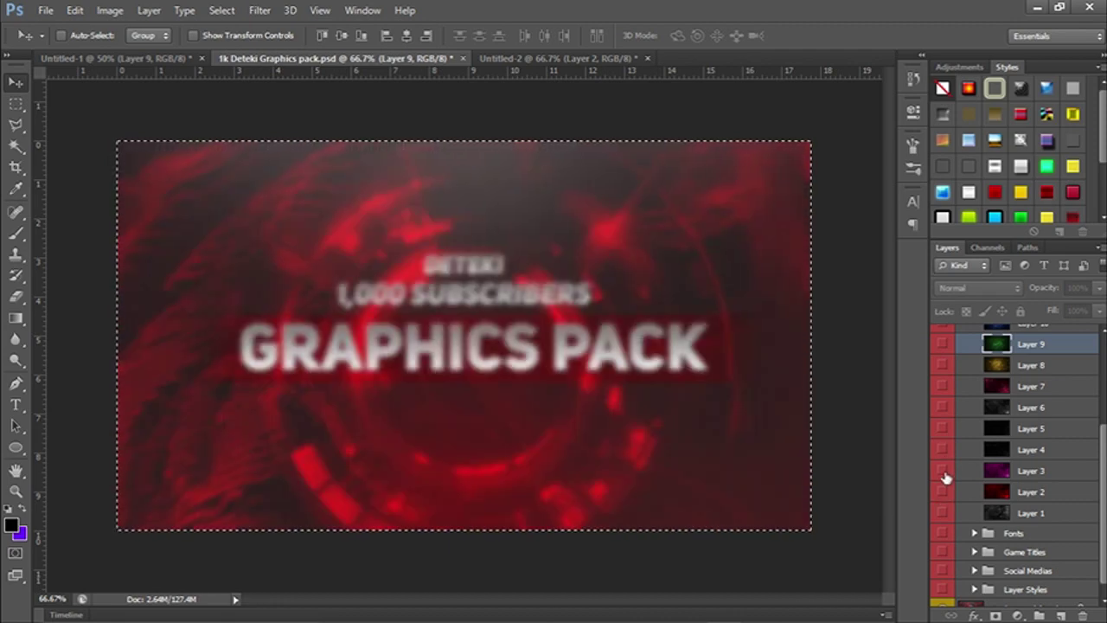
click(943, 471)
click(943, 470)
click(943, 491)
click(943, 491)
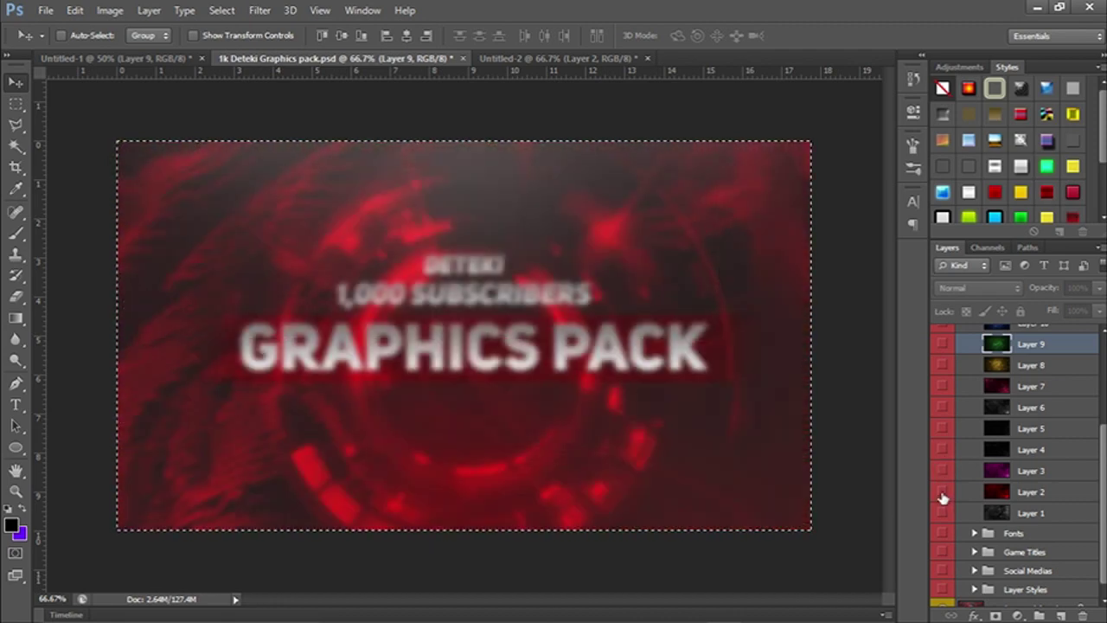
click(943, 471)
click(943, 471)
click(944, 451)
click(944, 451)
click(943, 473)
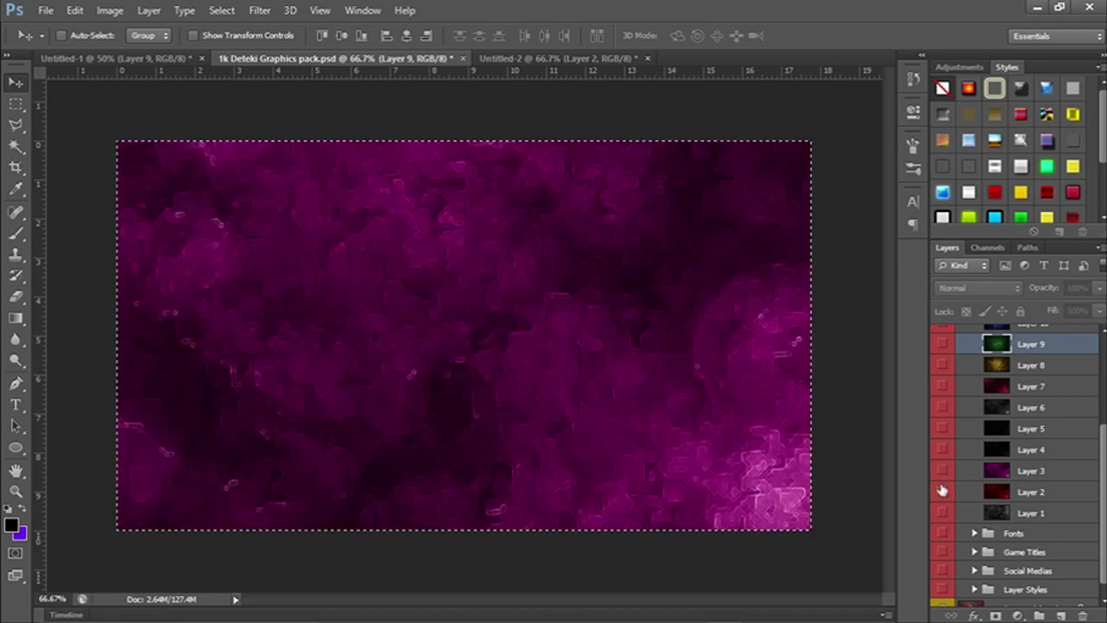
click(943, 471)
click(942, 492)
click(943, 492)
click(944, 494)
click(944, 495)
Show the grey overlay on Layer 1 of the graphics pack, copy it and paste it into Untitled-2 above the background
click(946, 513)
click(945, 513)
click(944, 513)
click(1042, 515)
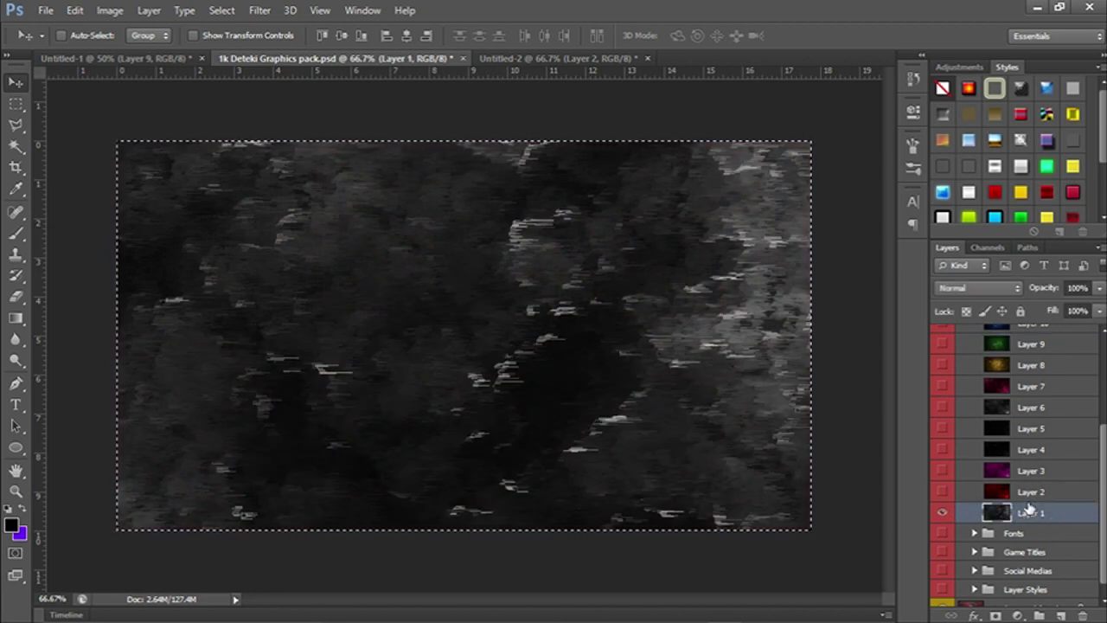
click(151, 59)
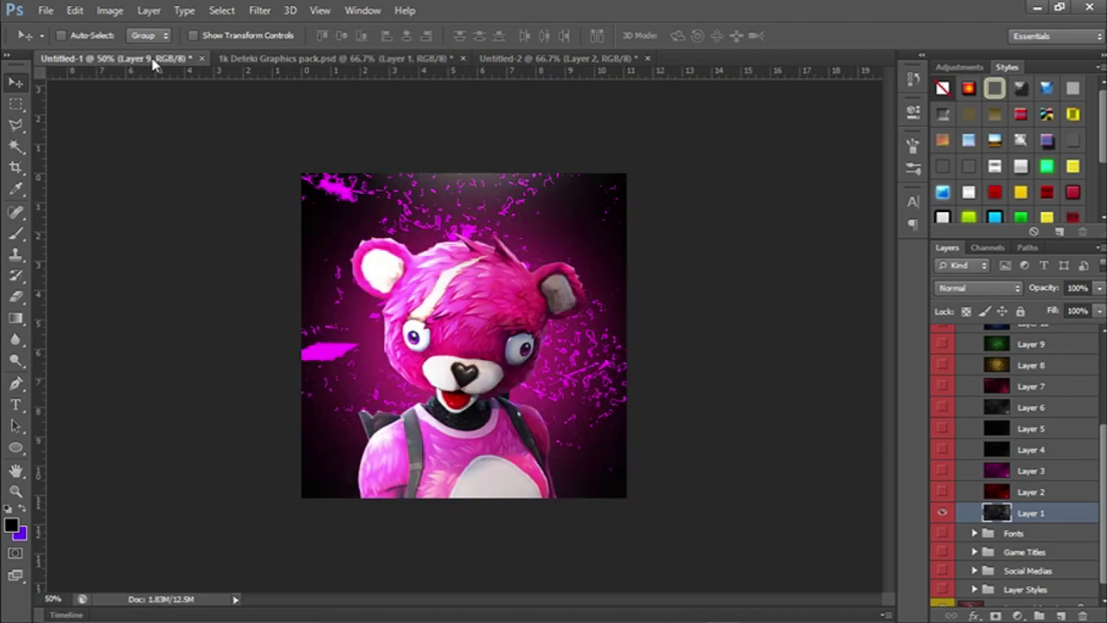
click(538, 60)
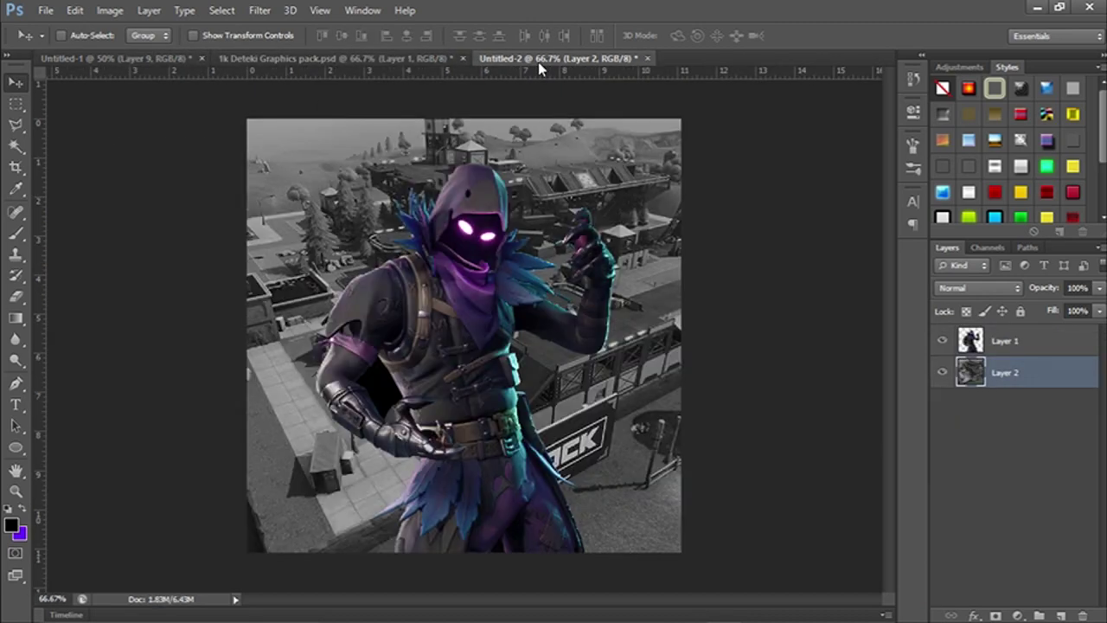
key(ctrl+v)
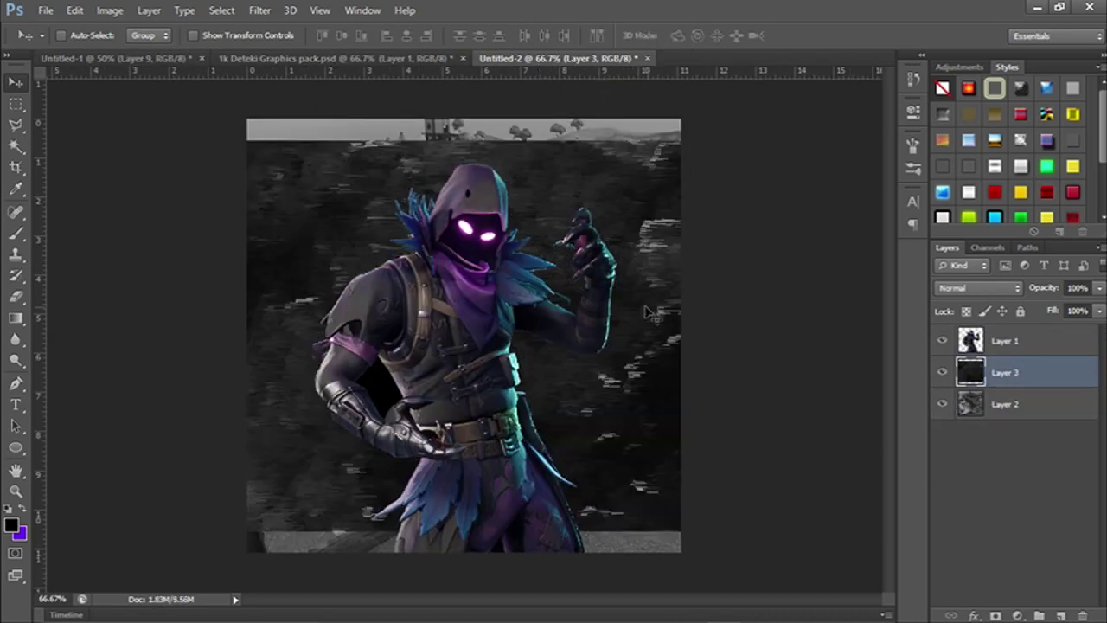
Stretch the pasted grey overlay to 105% width and 111.11% height and position it so it covers the whole canvas
key(ctrl+t)
drag(563, 285, 474, 261)
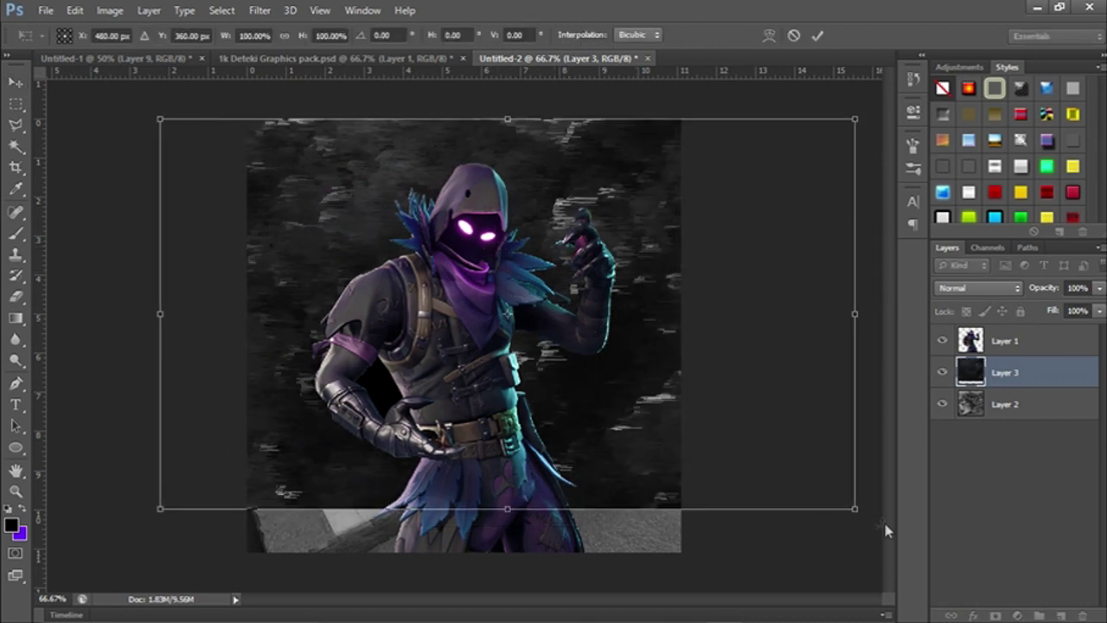
drag(655, 405, 636, 394)
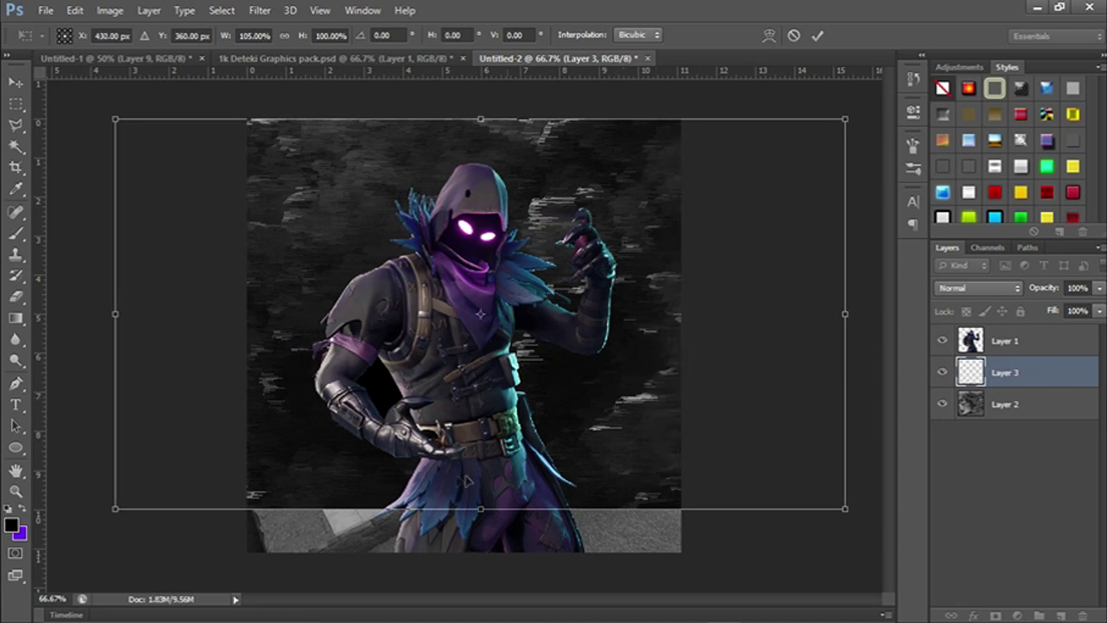
drag(465, 519, 465, 561)
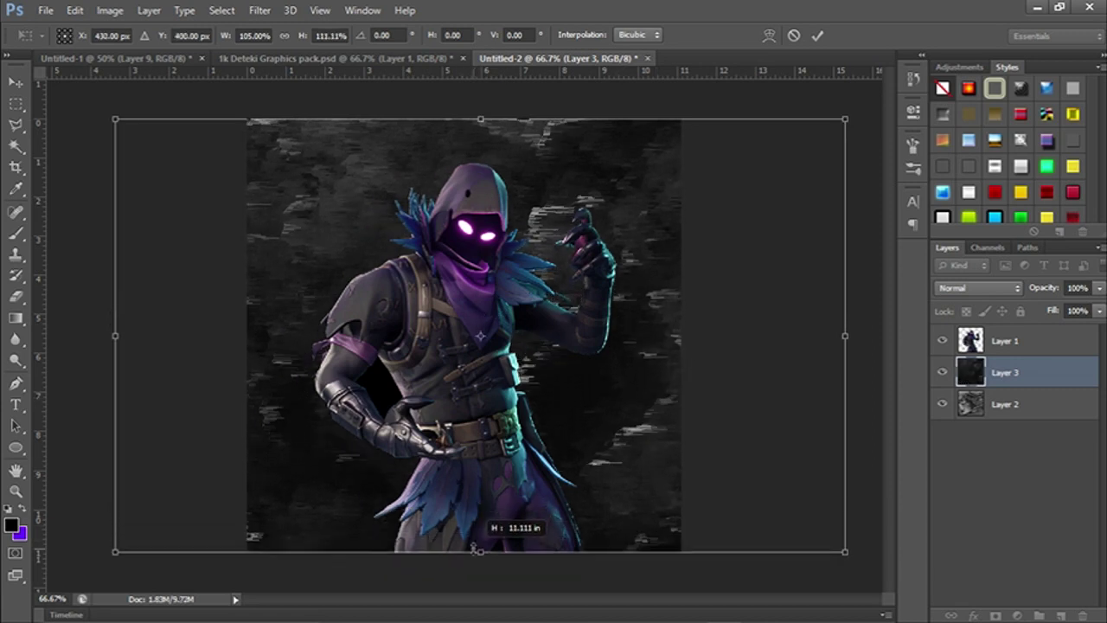
click(816, 37)
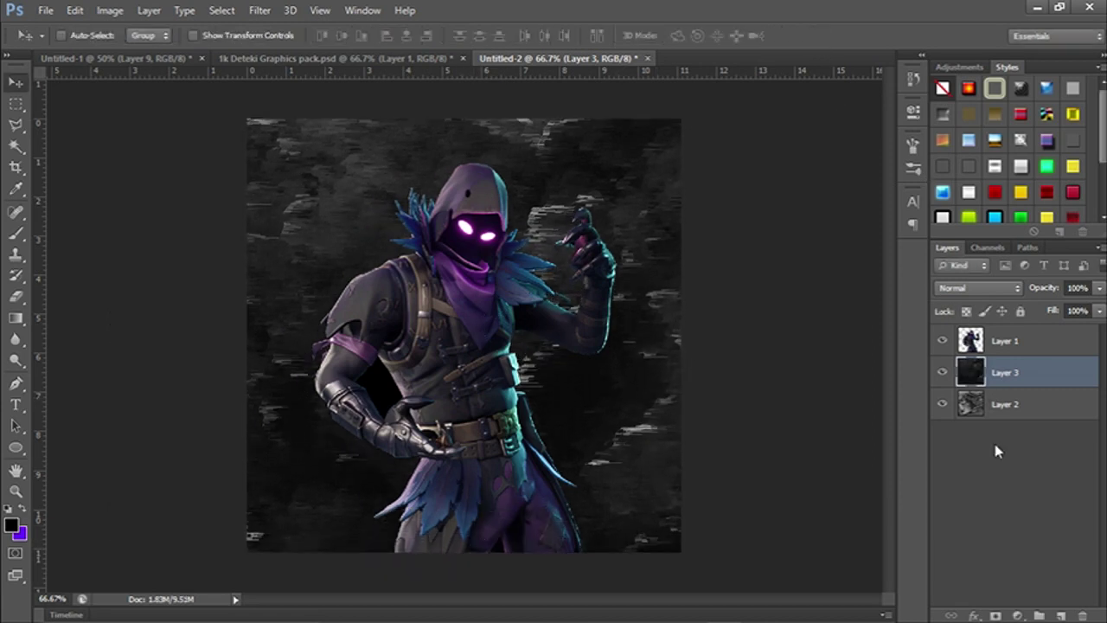
Add a new layer above the grey overlay and fill it with the purple colour #7100d0
click(1062, 616)
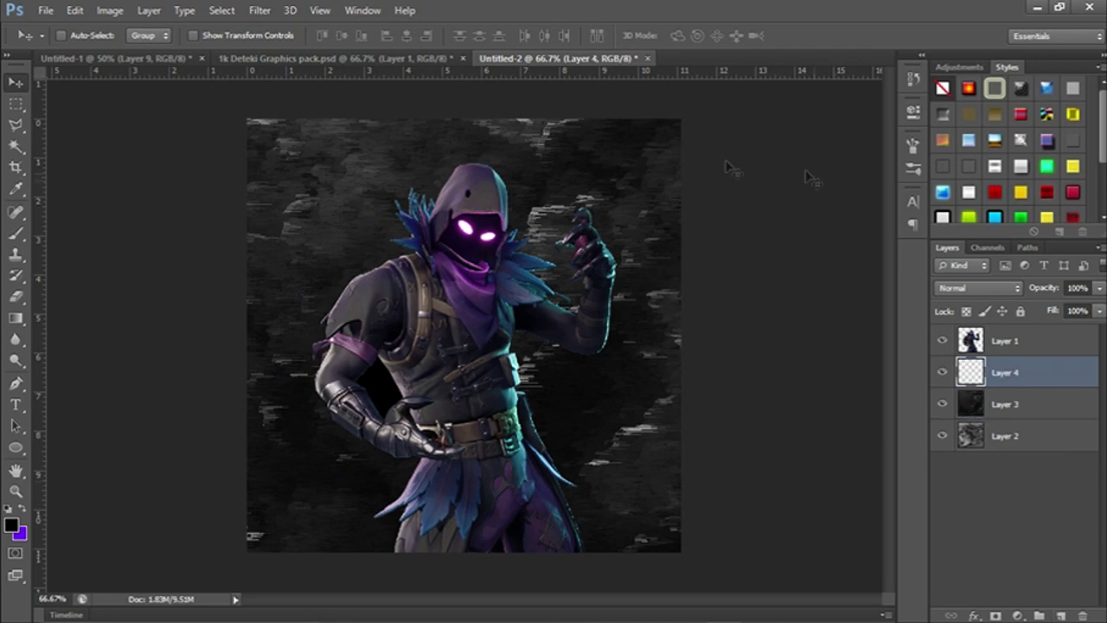
click(13, 526)
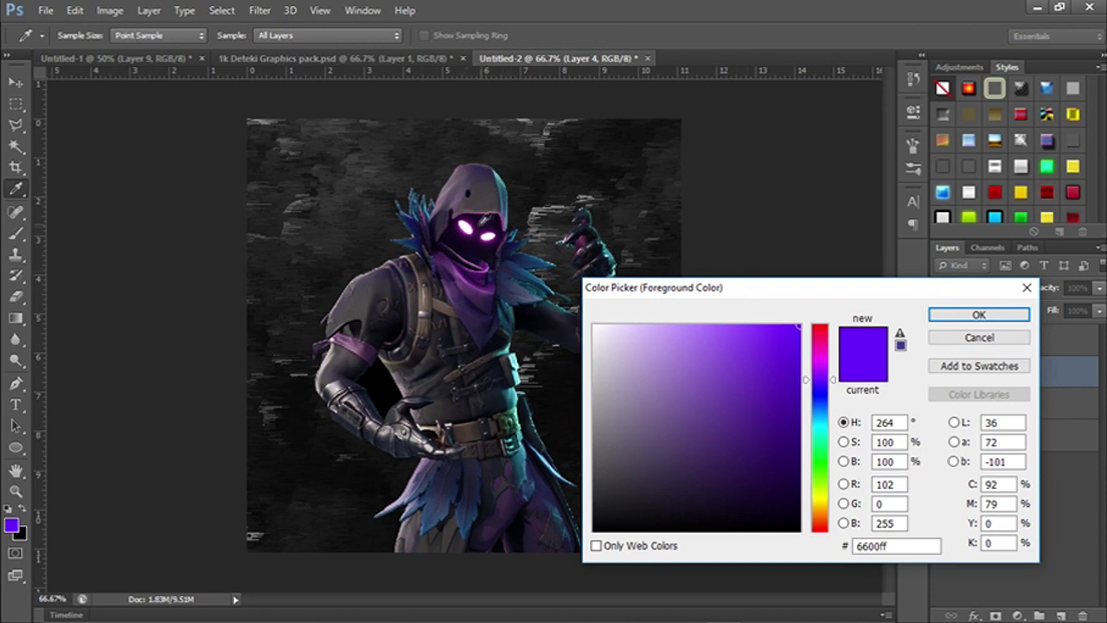
click(479, 226)
drag(467, 273, 474, 270)
drag(783, 403, 801, 361)
click(995, 316)
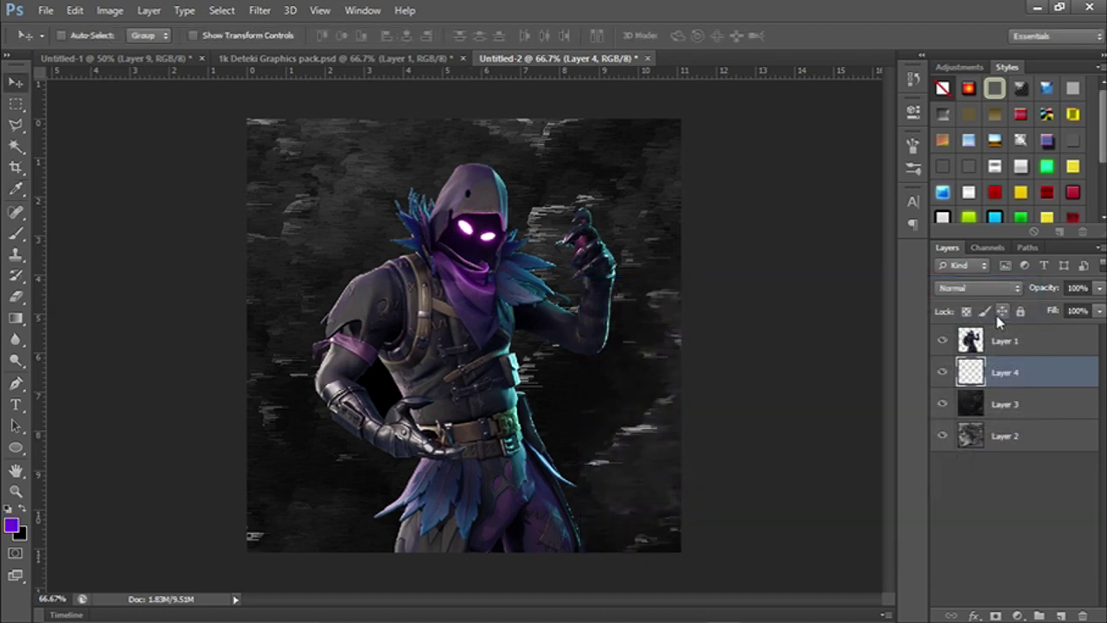
key(alt+BackSpace)
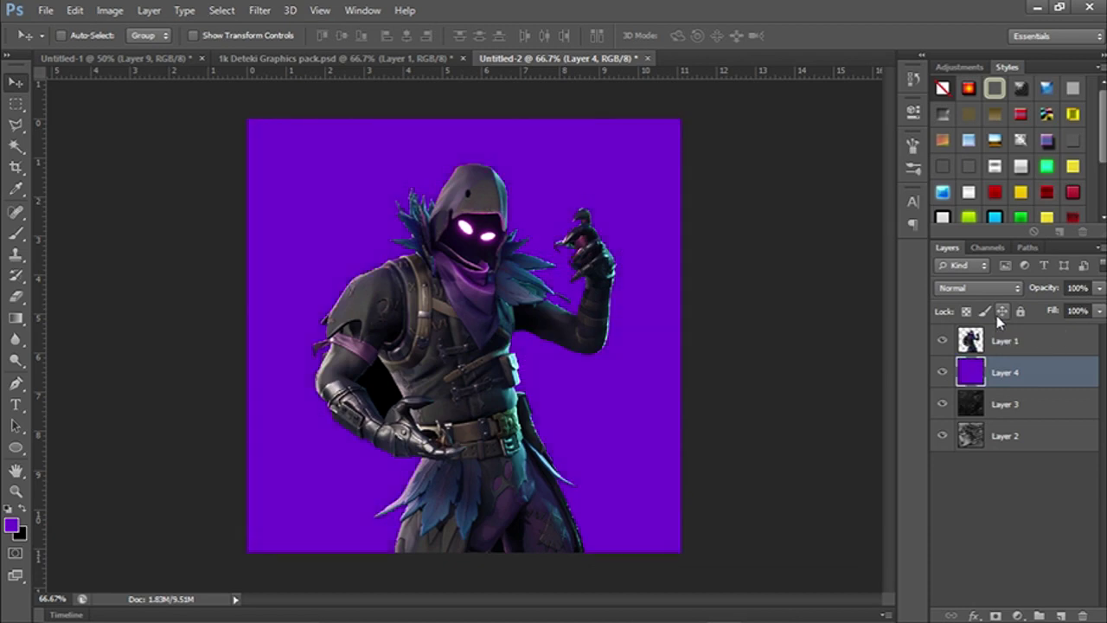
Set the purple fill layer's blend mode to Darken
click(979, 289)
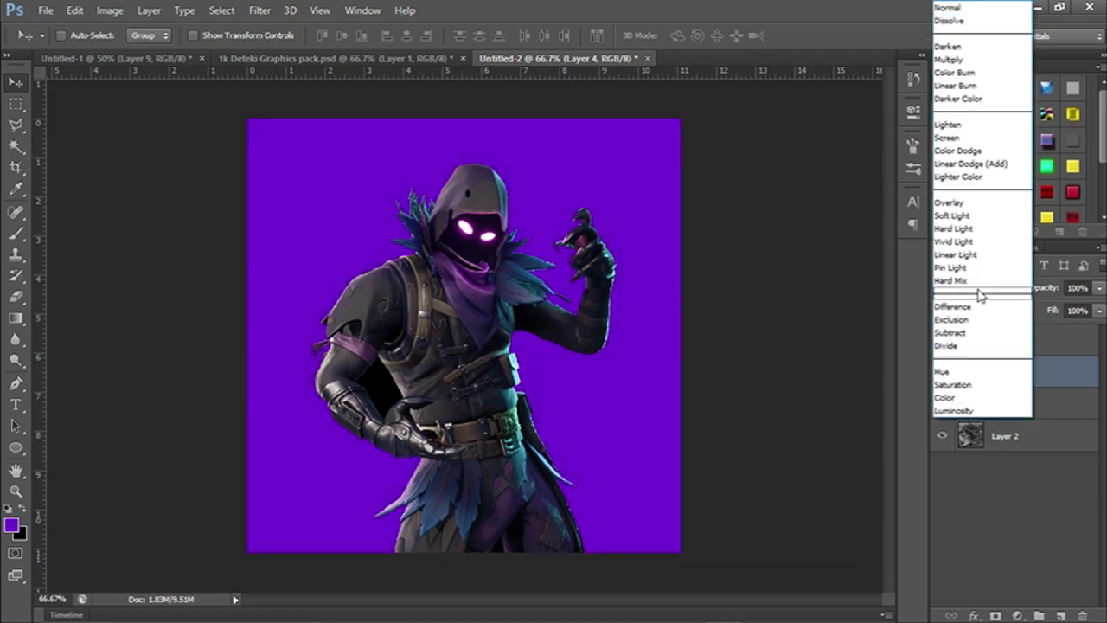
click(980, 295)
click(980, 292)
click(981, 295)
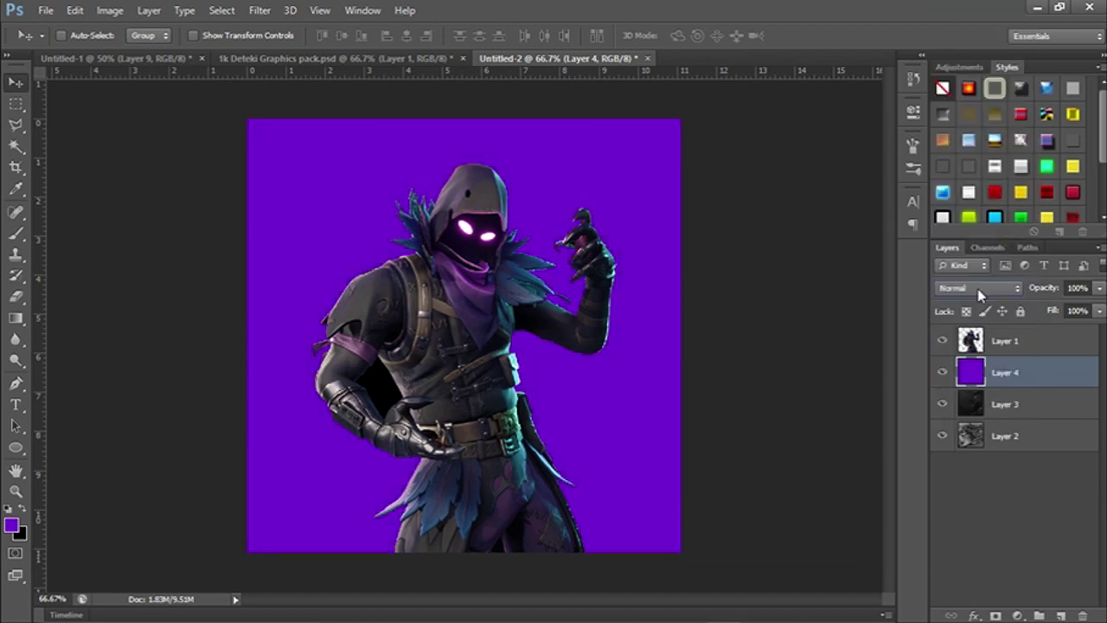
scroll(980, 295, down, 3)
scroll(980, 295, up, 2)
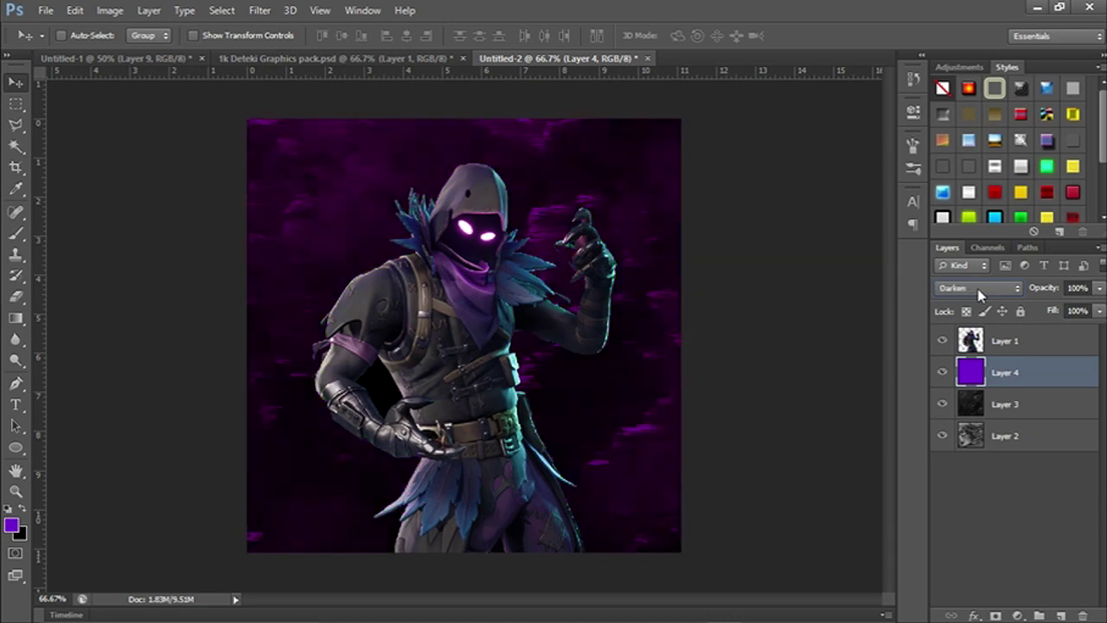
click(993, 523)
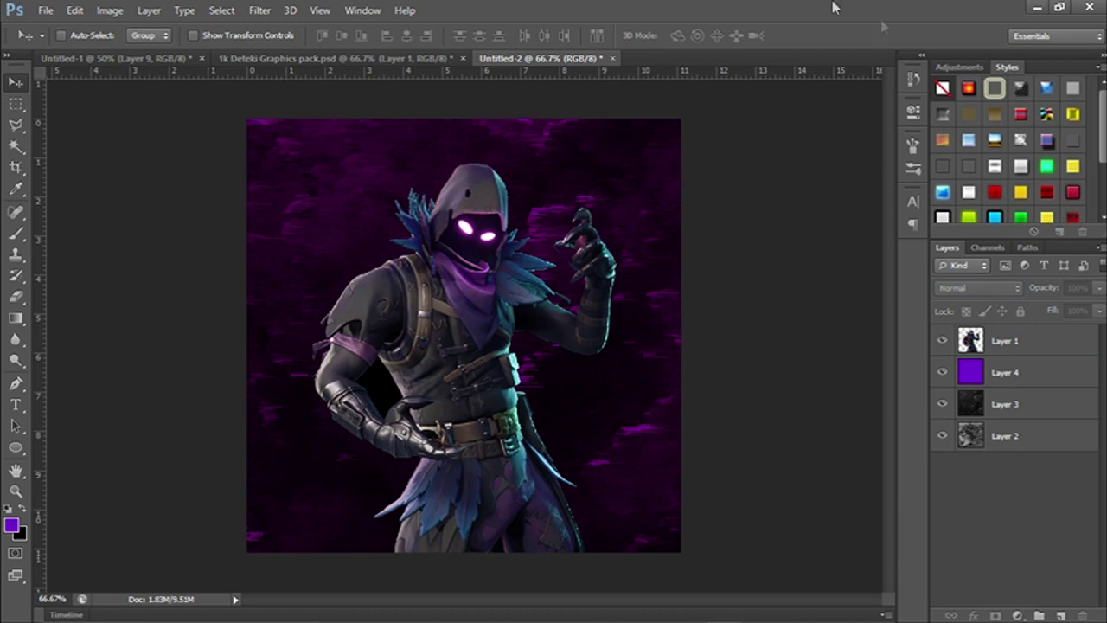
Merge the purple fill layer with the grey overlay layer beneath it
click(1031, 405)
shift+click(1035, 385)
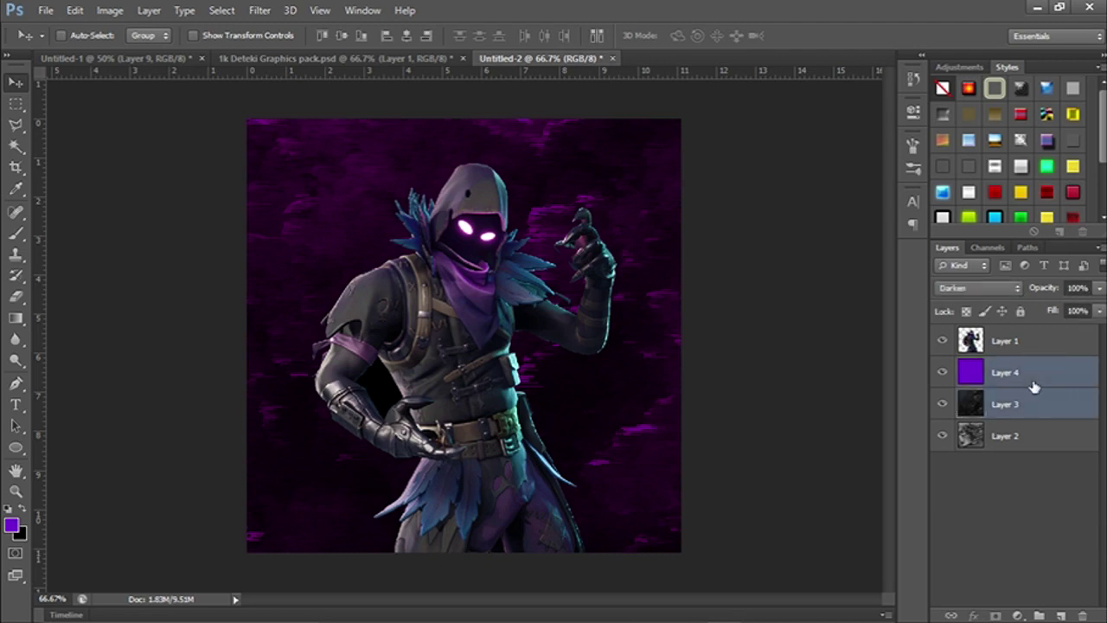
key(ctrl+e)
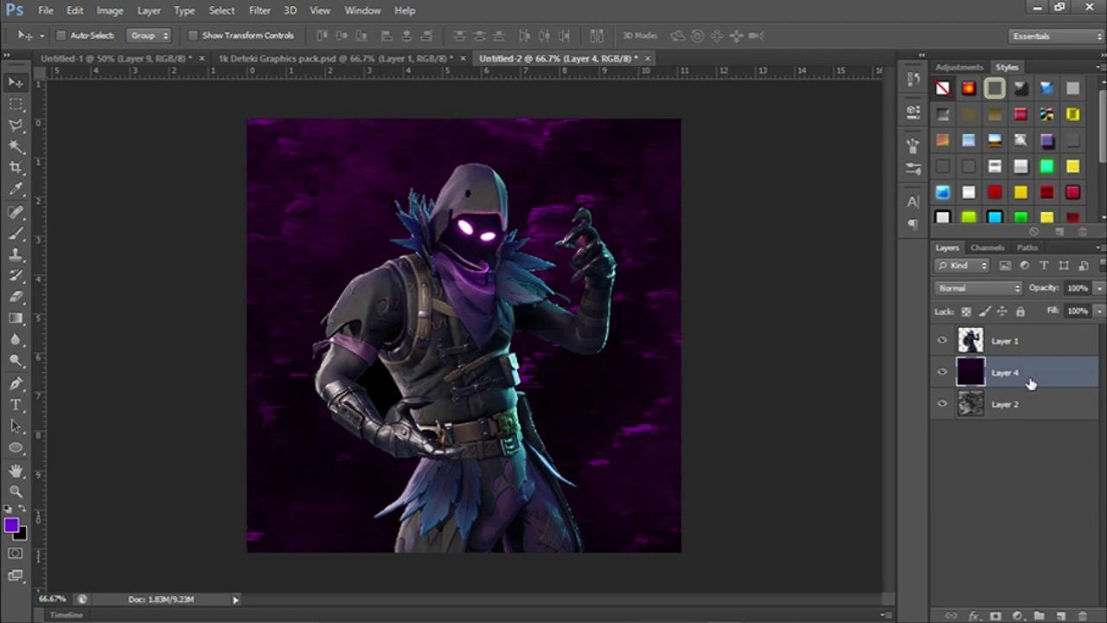
Run through the blend modes for the merged purple overlay, settle on Pin Light and lower its opacity to 88%
click(995, 294)
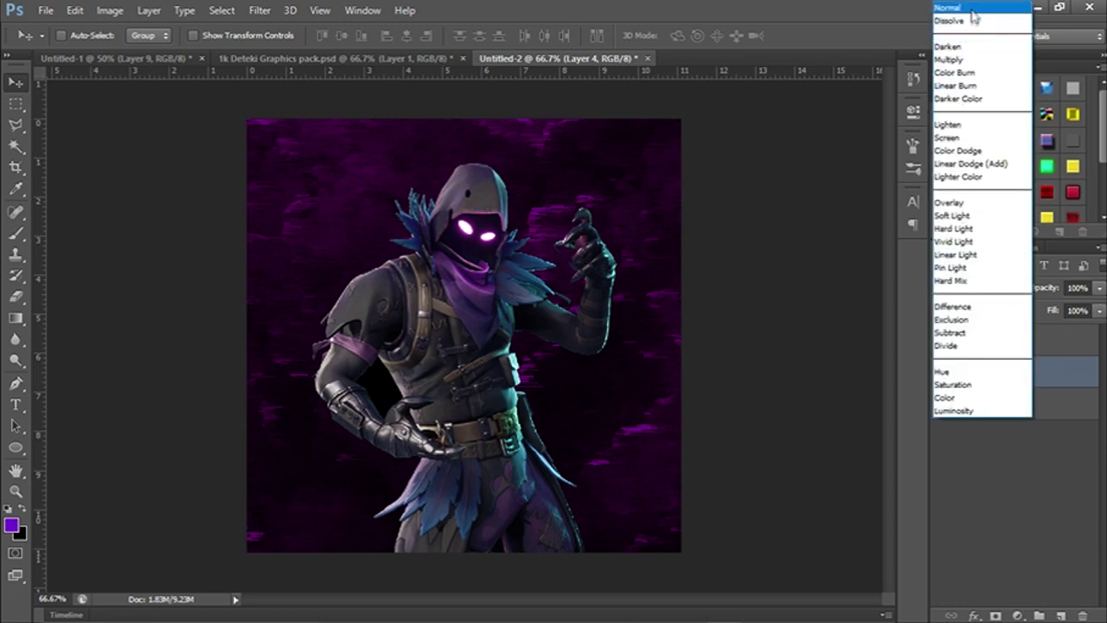
click(973, 11)
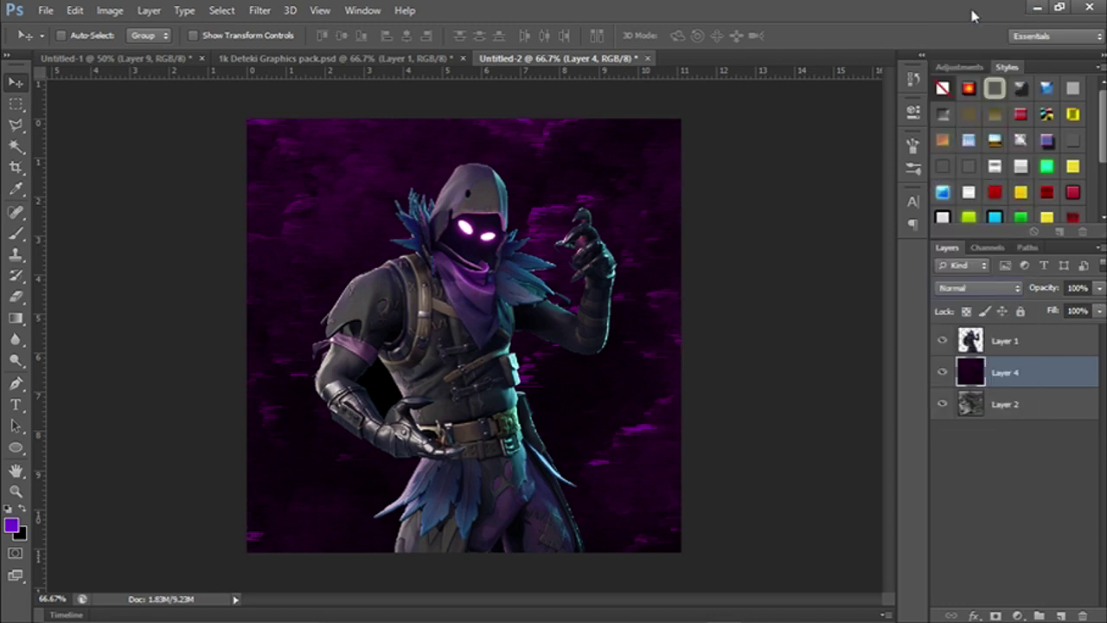
key(Down)
key(Down)
key(Down)
key(Down)
key(Down)
key(Down)
key(Down)
key(Down)
key(Down)
key(Down)
key(Down)
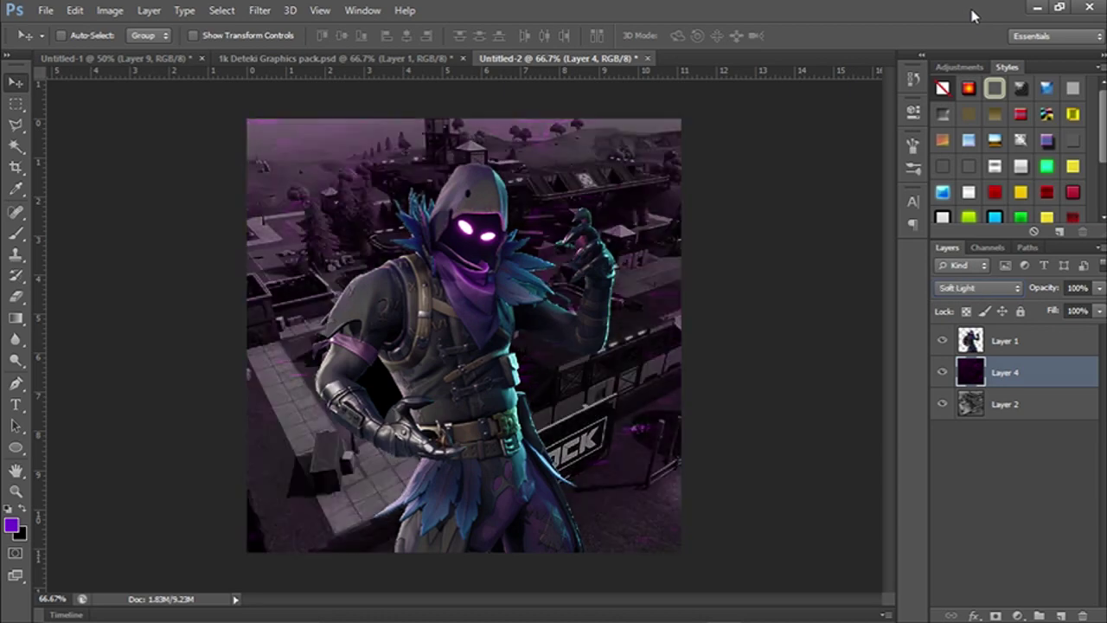
key(Down)
key(Down)
key(Down)
key(Down)
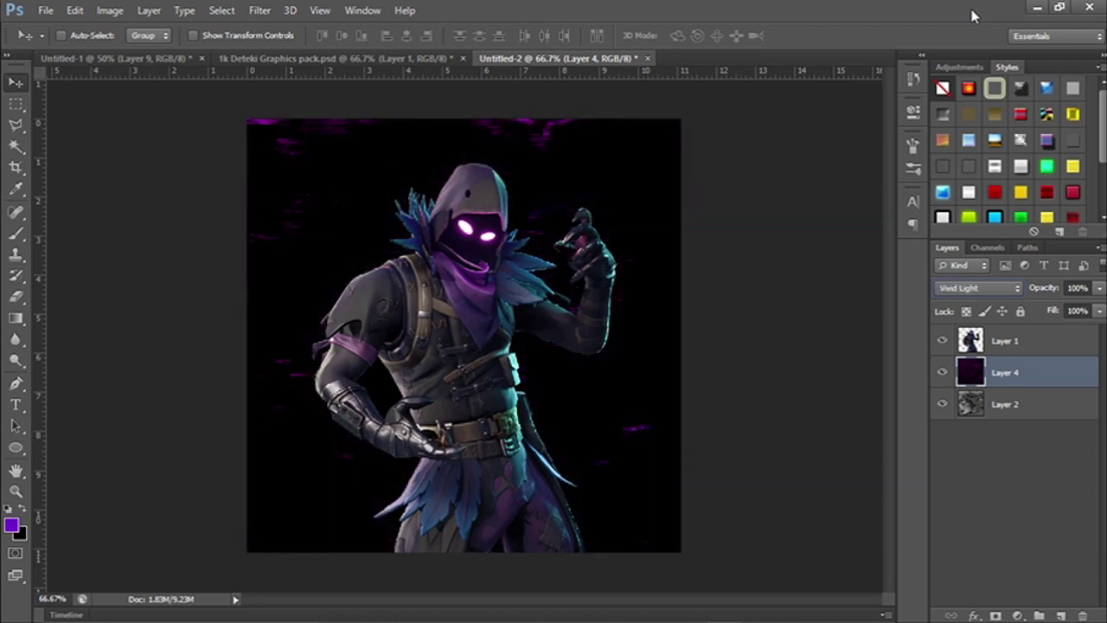
key(Down)
click(1099, 287)
mouse_move(1097, 308)
mouse_down()
mouse_move(1077, 315)
mouse_move(1086, 317)
mouse_up()
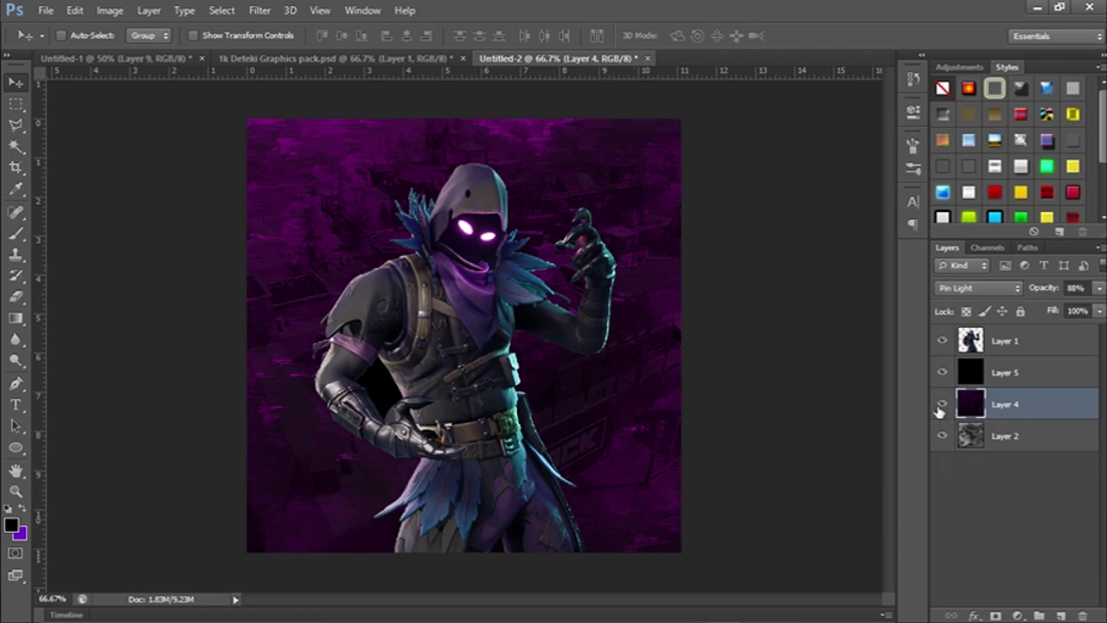
Compare the background with and without the purple overlay, and check the pink bear picture and graphics pack documents for reference
click(941, 406)
click(941, 407)
click(939, 407)
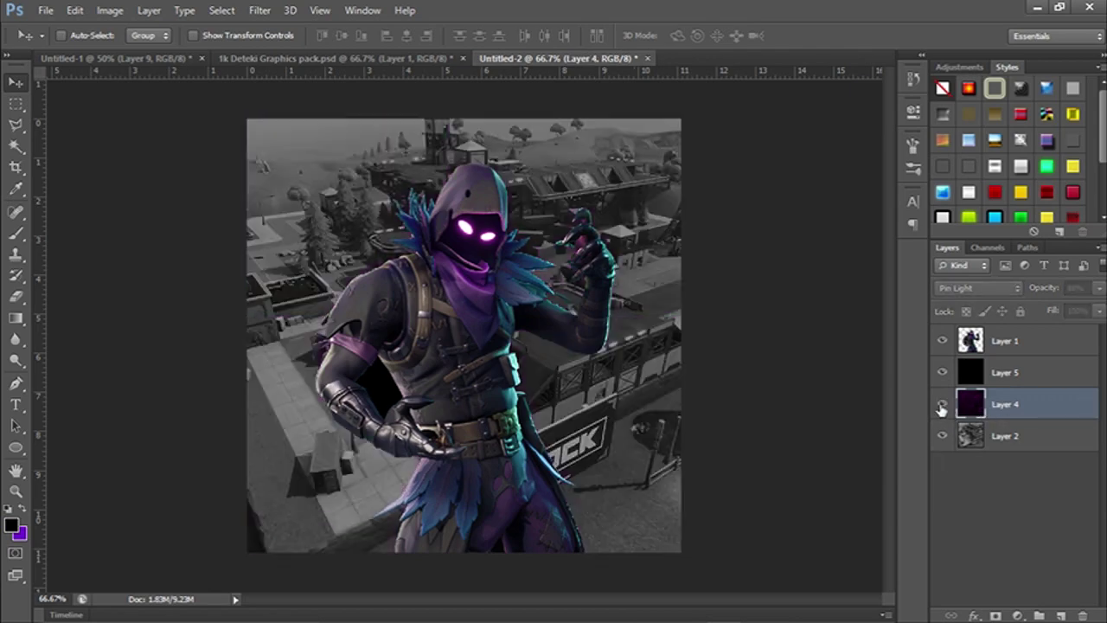
click(940, 407)
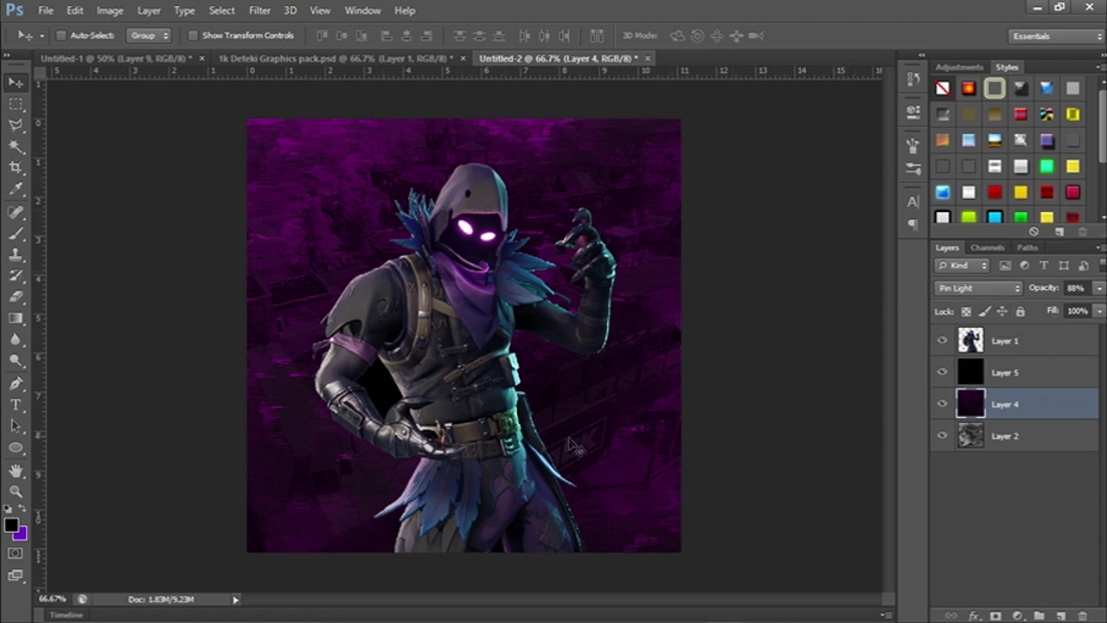
click(166, 59)
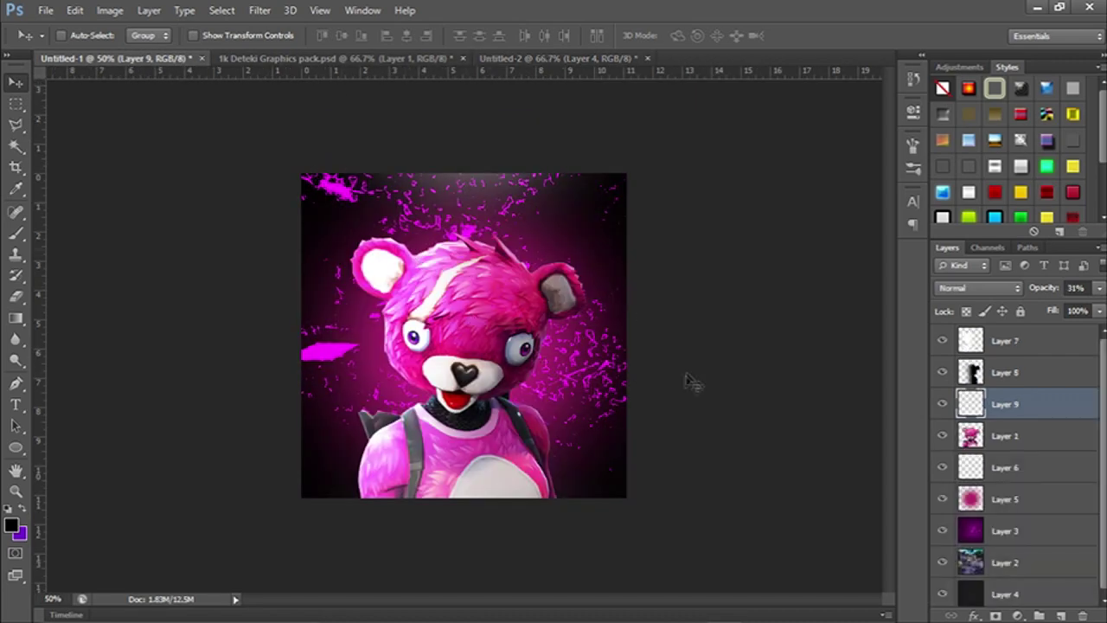
click(366, 61)
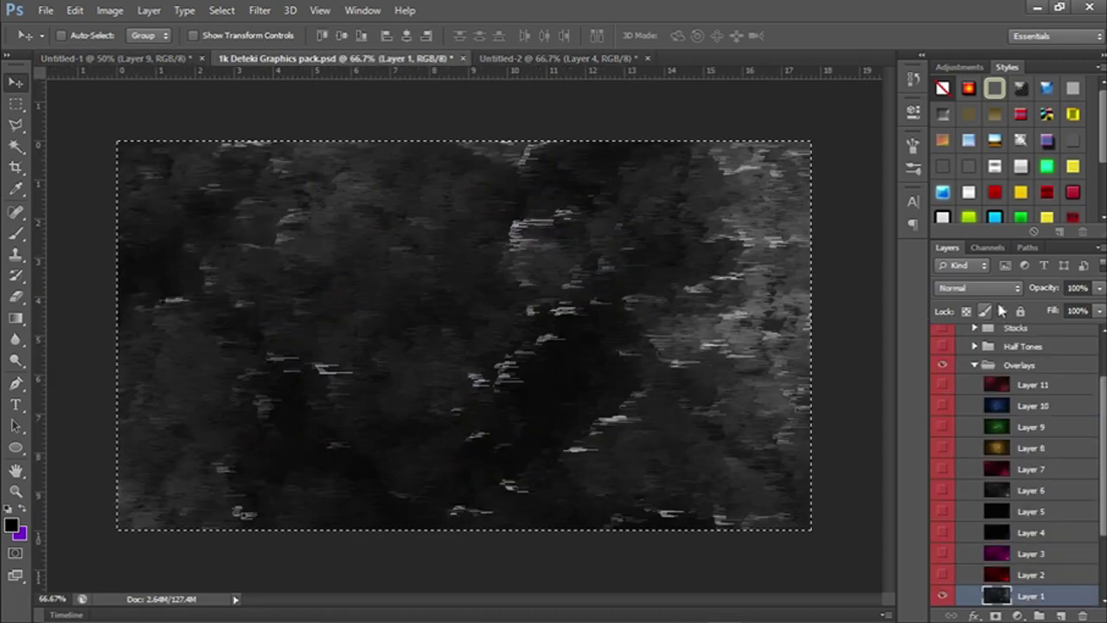
click(530, 60)
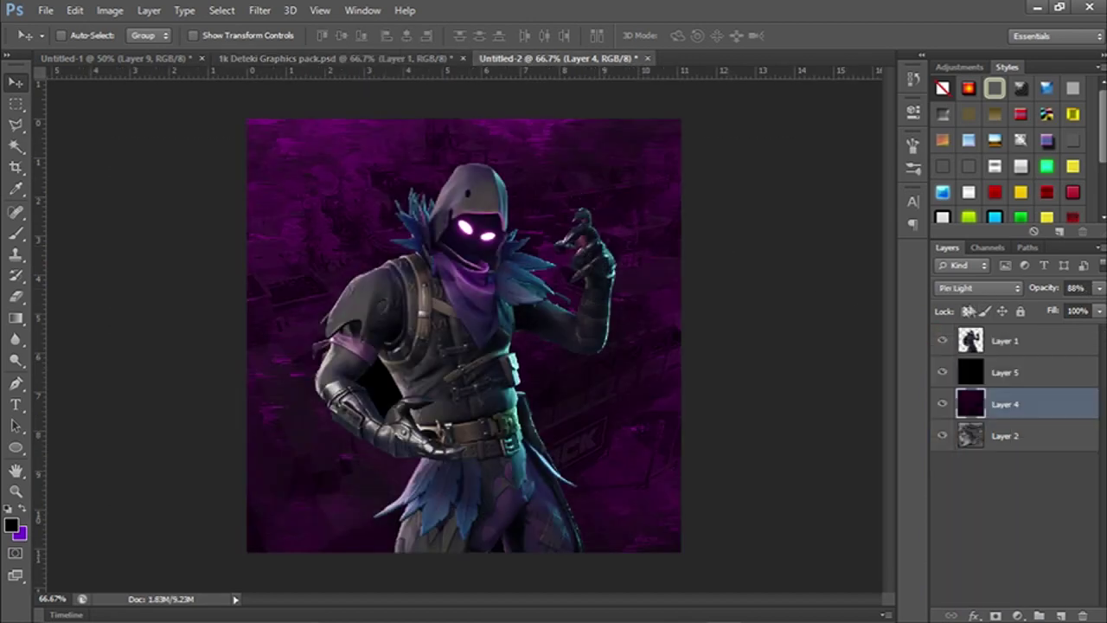
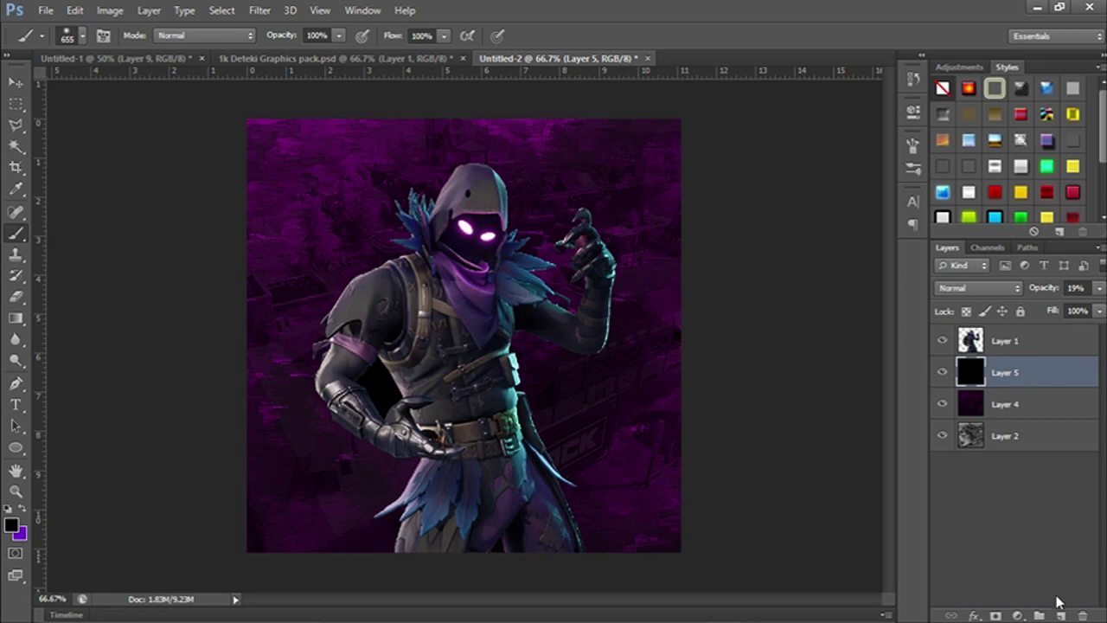
Add a new layer above the black Layer 5 and prepare an 844 px soft brush with purple as the foreground colour
click(1060, 616)
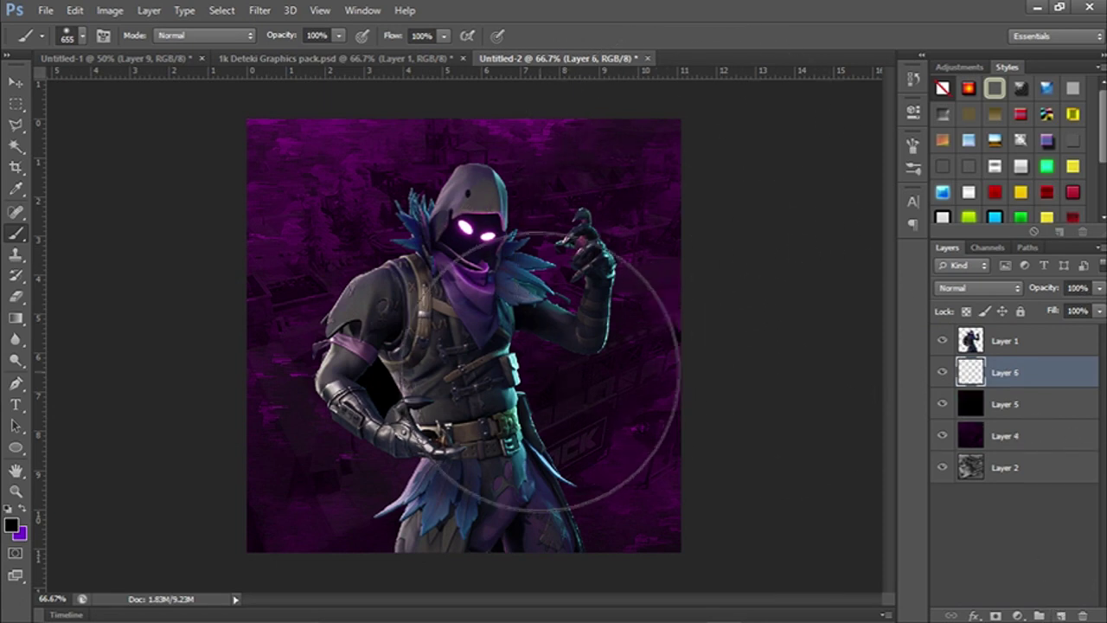
mouse_move(433, 377)
mouse_down()
mouse_move(429, 366)
mouse_move(468, 377)
mouse_up()
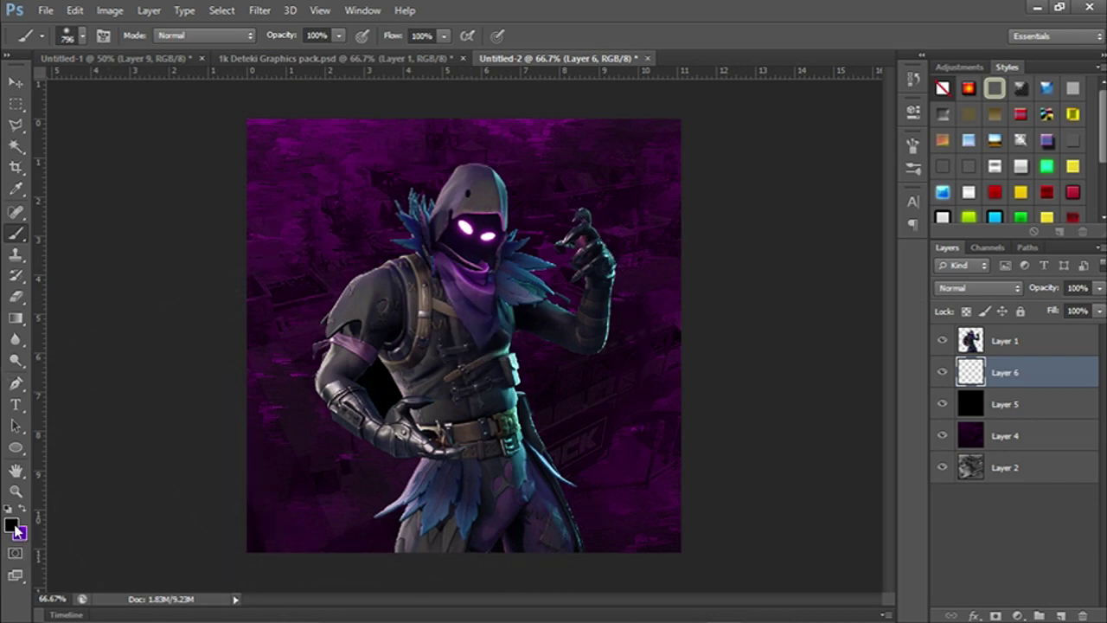
key(x)
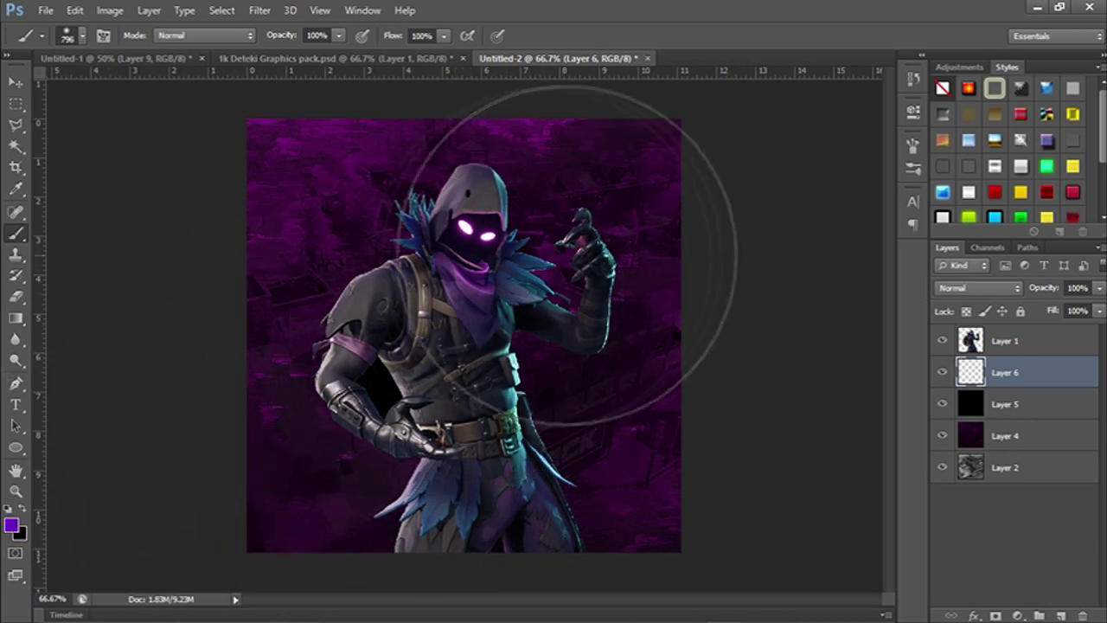
drag(441, 358, 462, 377)
click(463, 355)
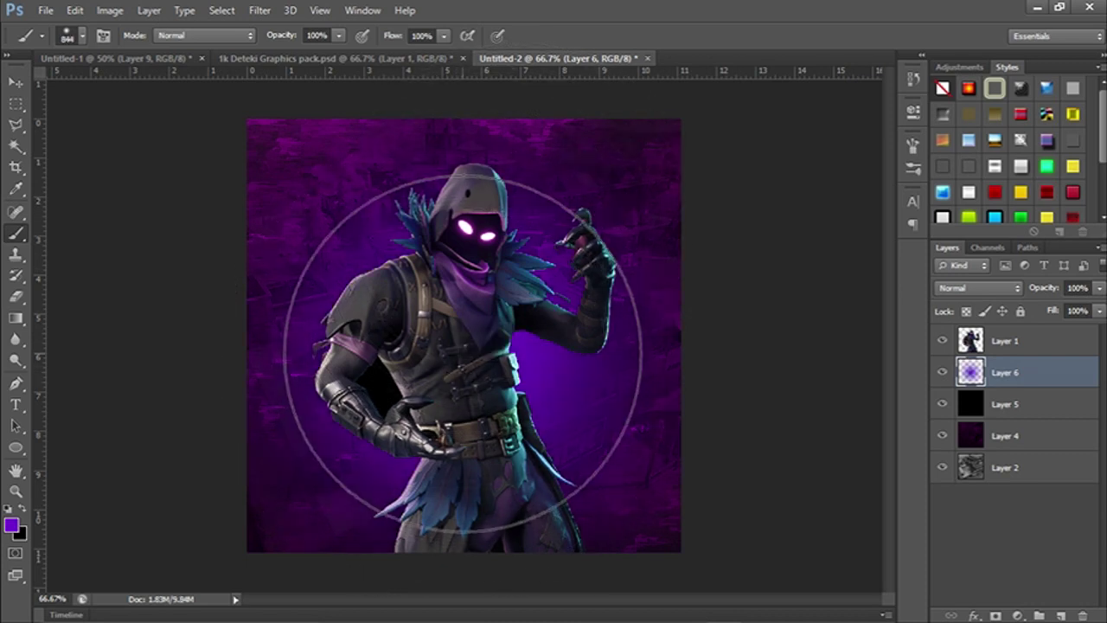
key(ctrl+z)
key(ctrl+z)
key(ctrl+z)
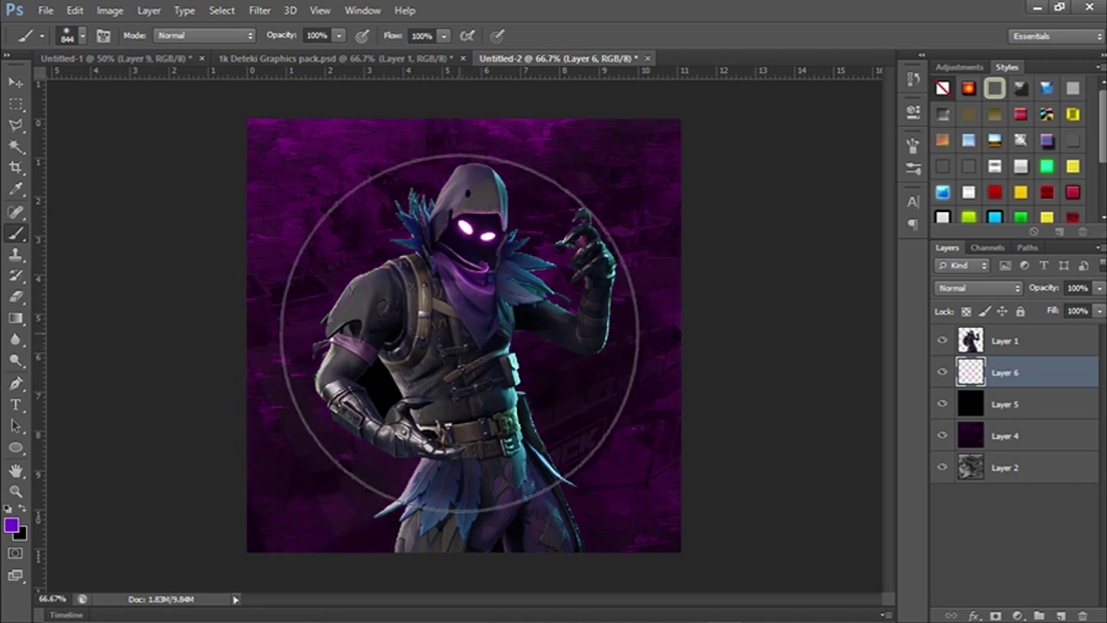
key(ctrl+z)
key(ctrl+z)
Change the foreground to a brighter magenta-purple and paint a large soft glow on Layer 6 behind the character's torso
click(11, 526)
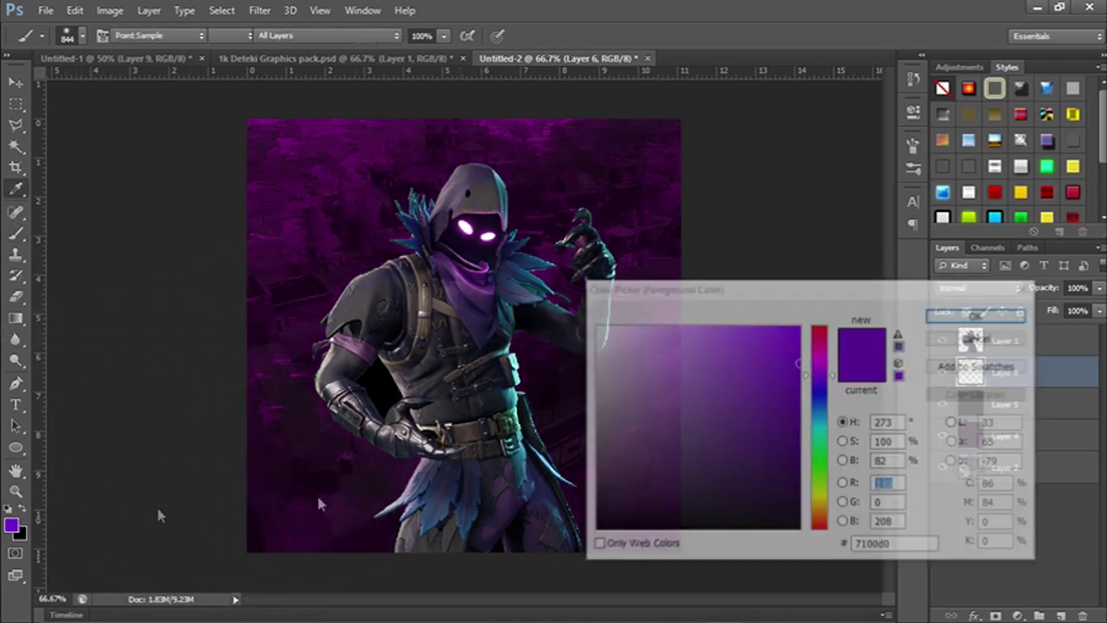
mouse_move(817, 394)
mouse_down()
mouse_move(820, 372)
mouse_move(800, 348)
mouse_up()
click(943, 317)
key(b)
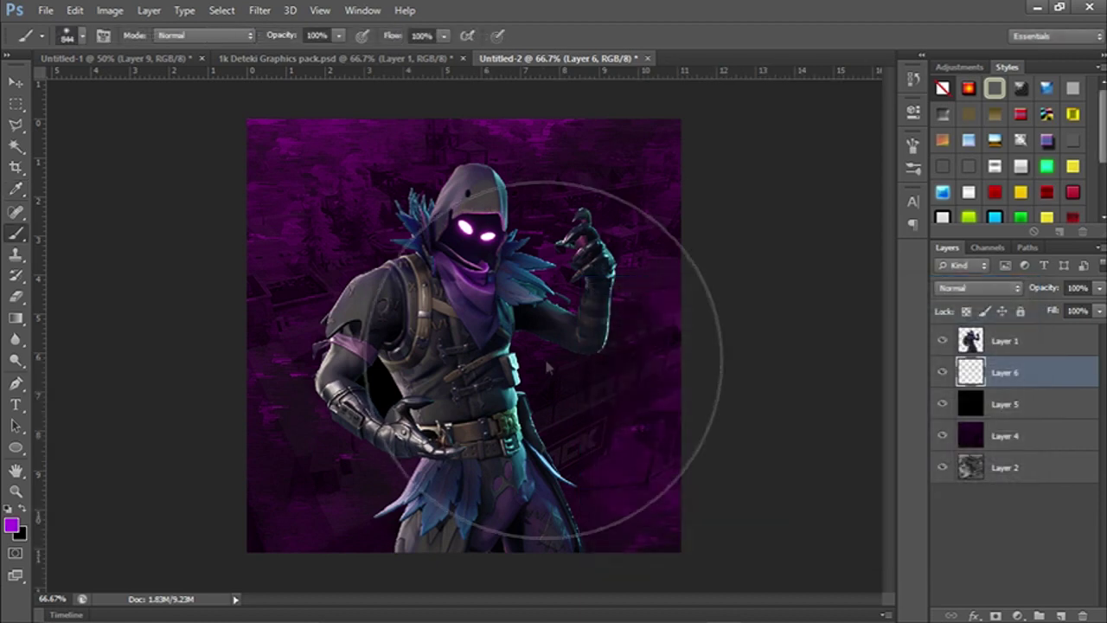
click(471, 342)
key(ctrl+z)
key(ctrl+z)
key(ctrl+z)
click(462, 338)
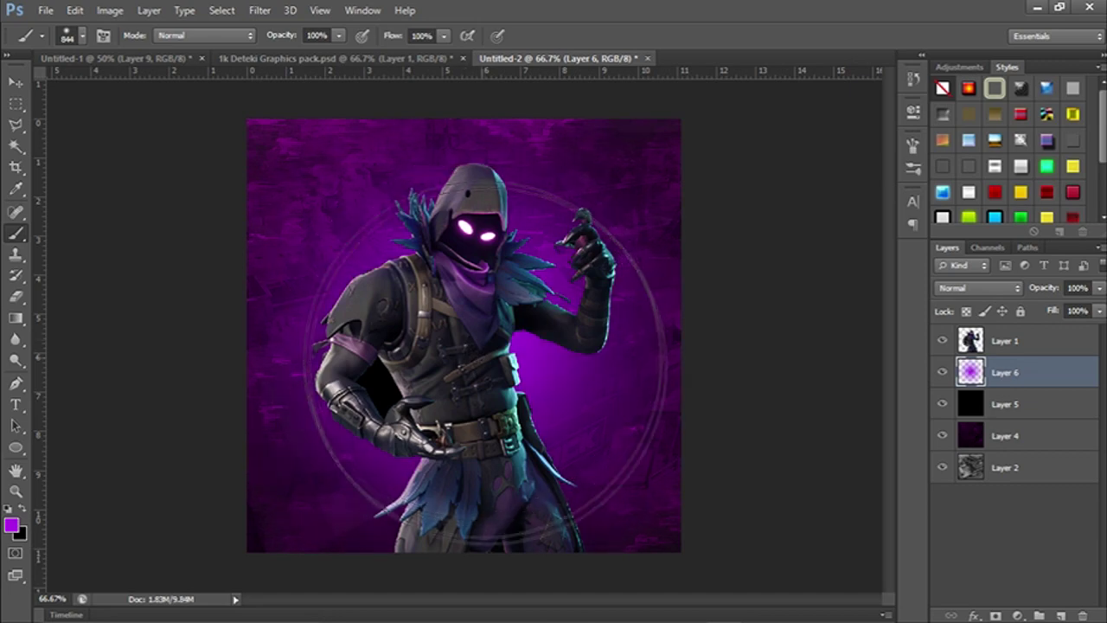
Run through the blend modes for the purple glow on Layer 6 and settle on Linear Dodge (Add)
click(995, 288)
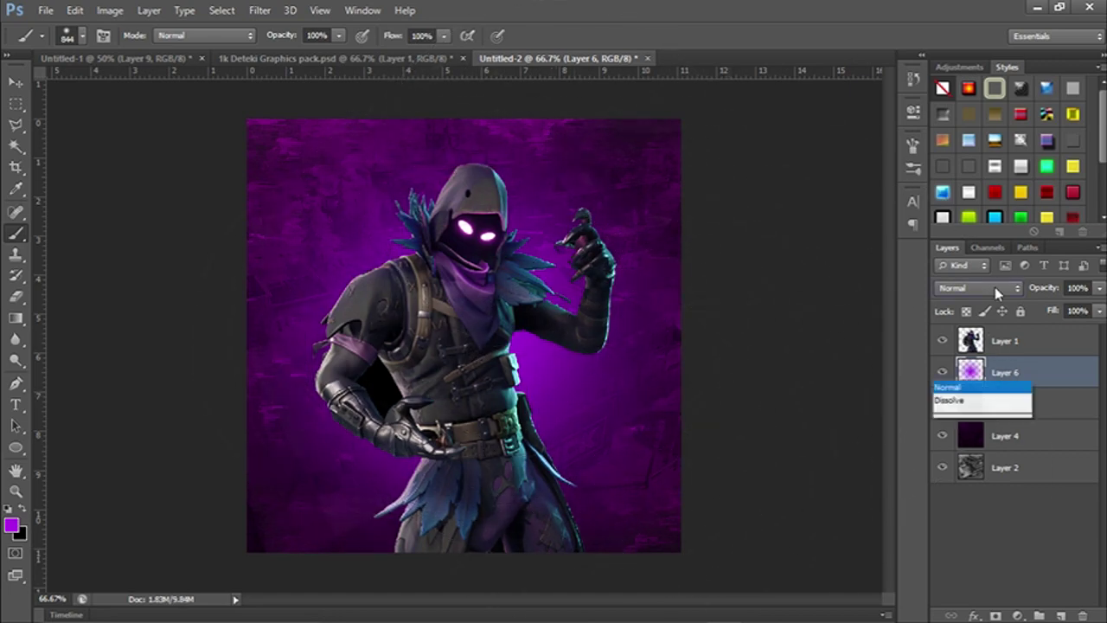
key(Escape)
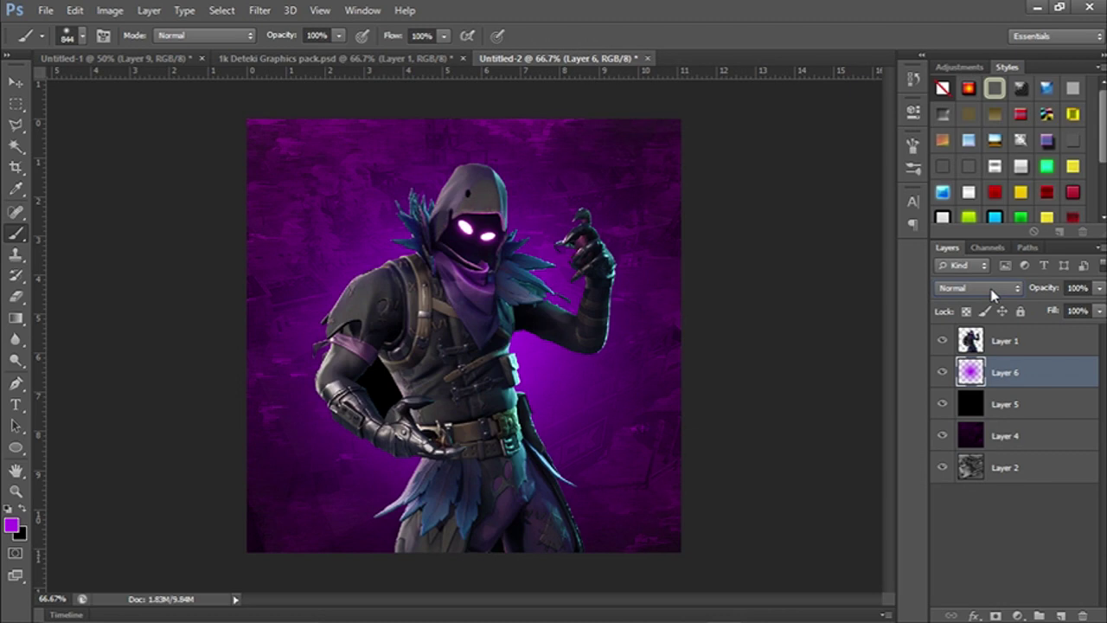
scroll(993, 294, down, 4)
scroll(993, 294, down, 4)
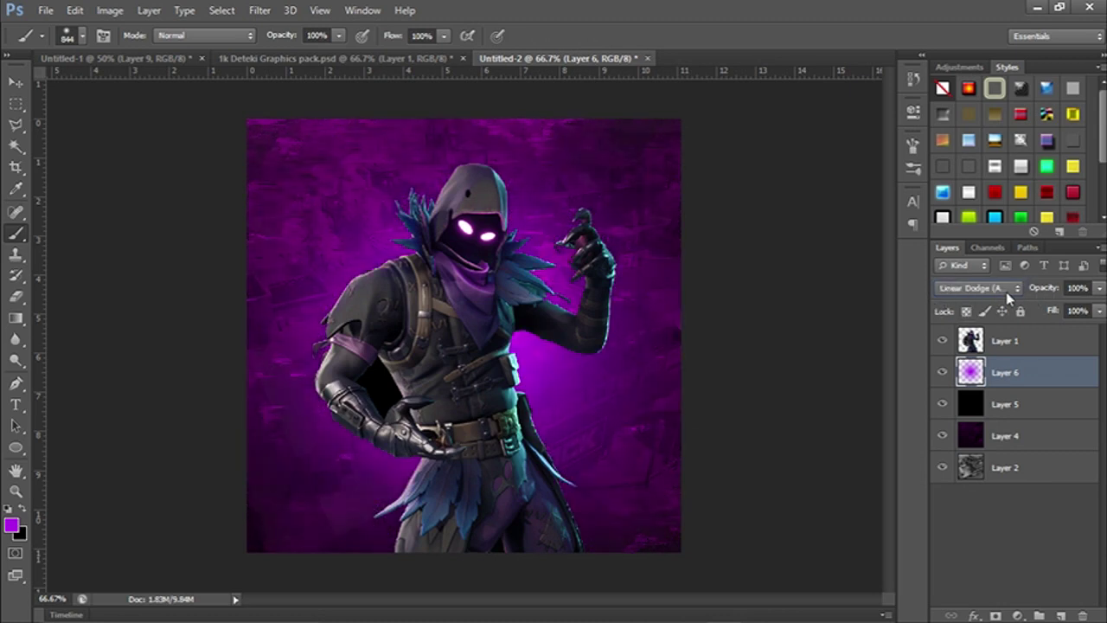
click(1007, 293)
click(1023, 164)
Add a new layer above the character layer and set the foreground colour to white
click(1061, 615)
drag(974, 388, 973, 332)
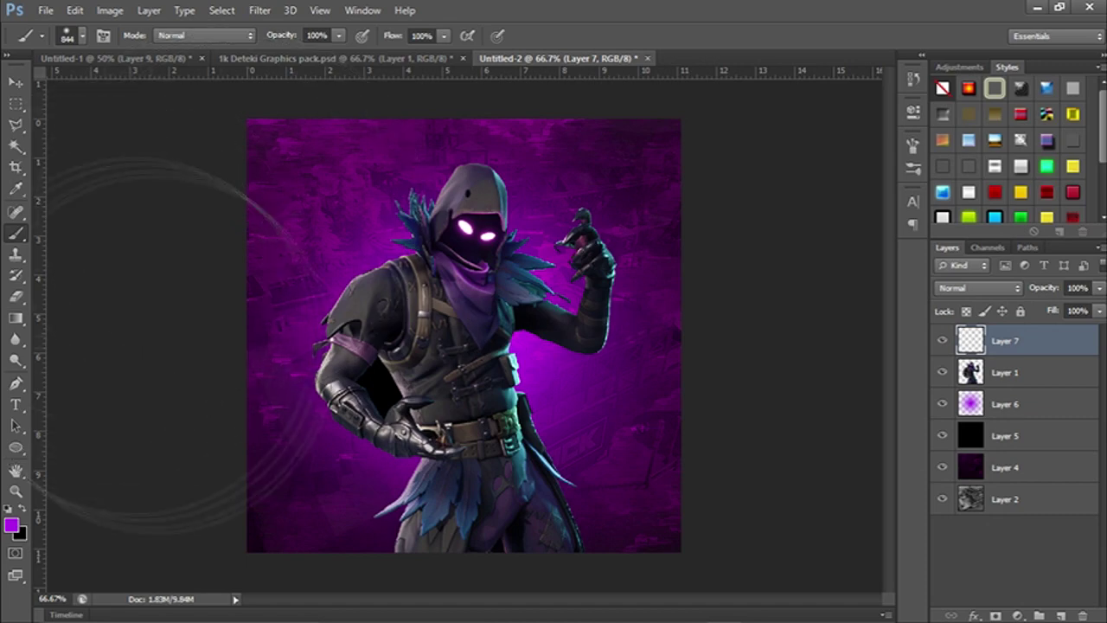
click(11, 526)
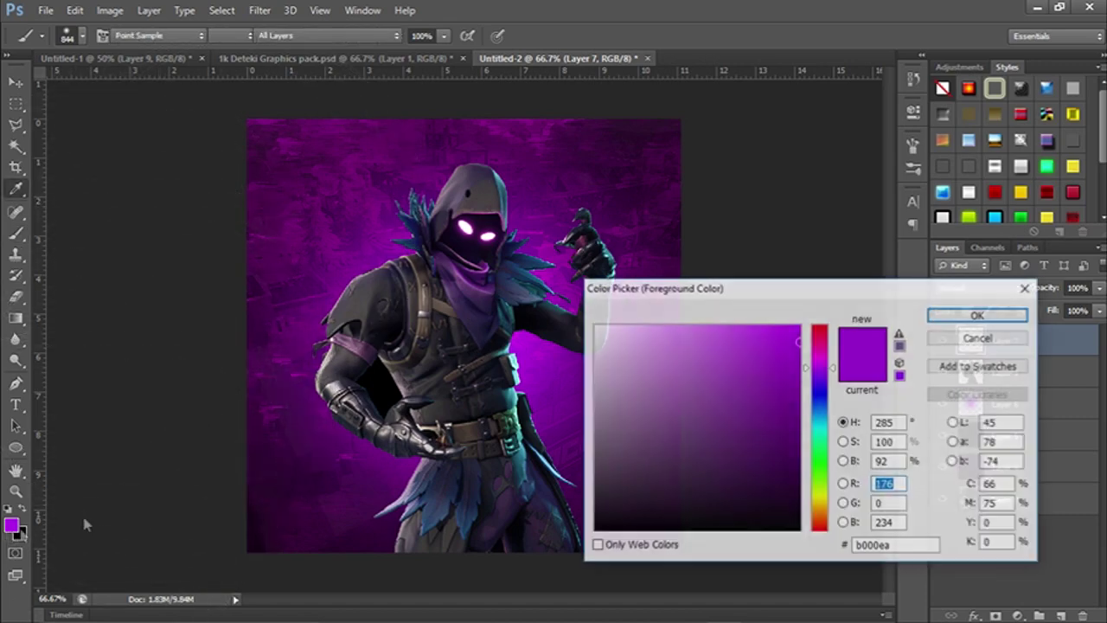
click(595, 327)
click(943, 318)
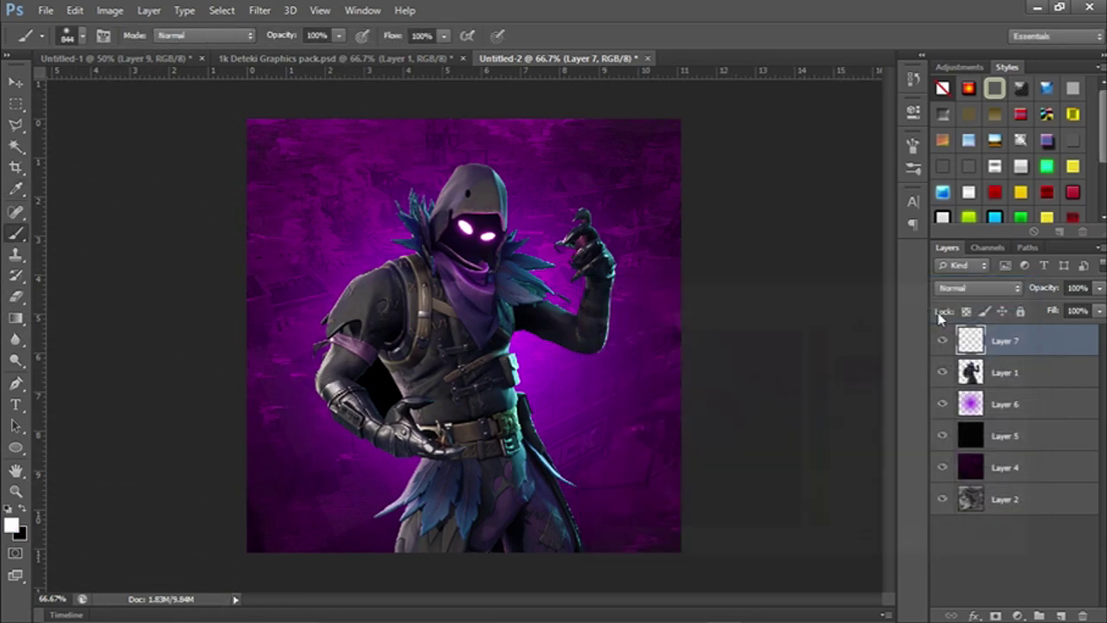
Paint a soft white light over the picture's top edge on Layer 7 with a 1008 px brush and lower the layer's opacity to 75%
key(ctrl+minus)
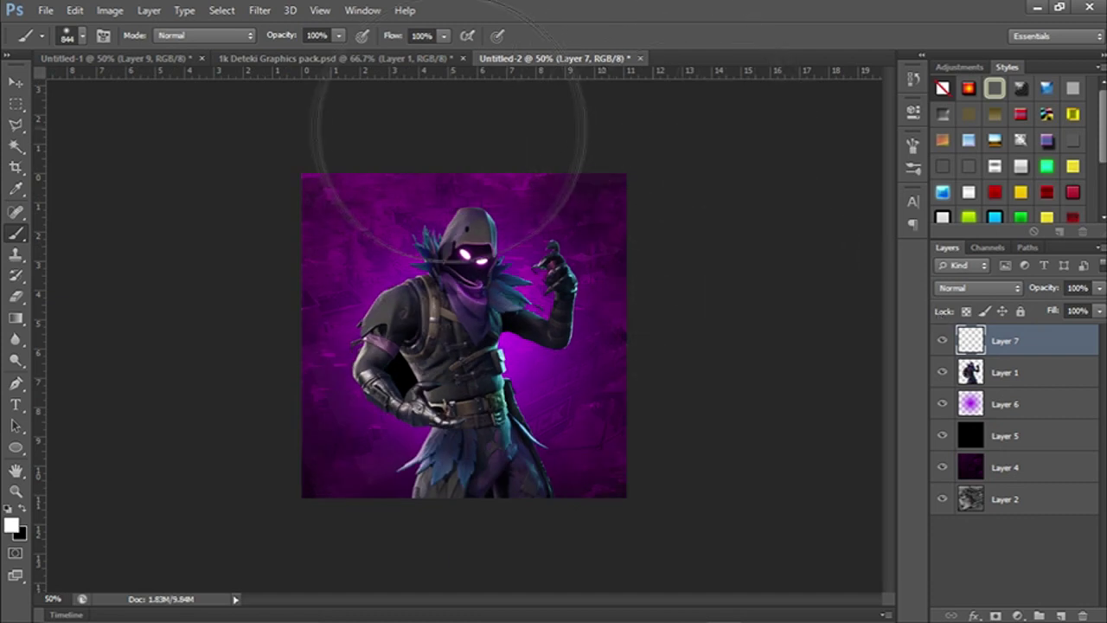
mouse_move(479, 147)
mouse_down()
mouse_move(484, 177)
mouse_move(470, 204)
mouse_move(456, 167)
mouse_up()
key(ctrl+minus)
click(1099, 288)
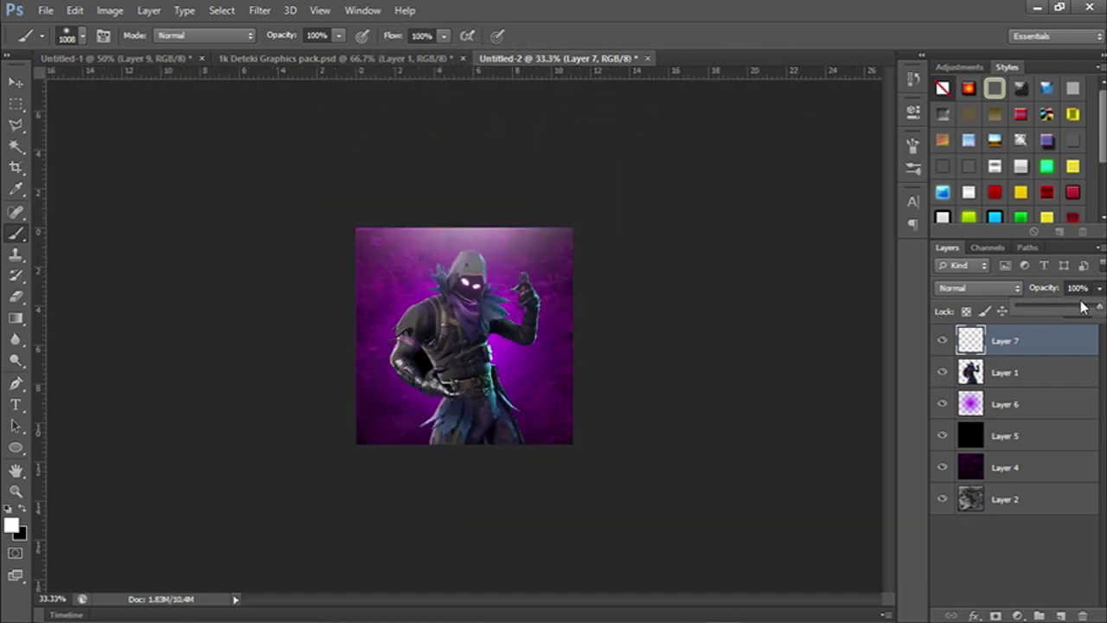
drag(1082, 307, 1080, 312)
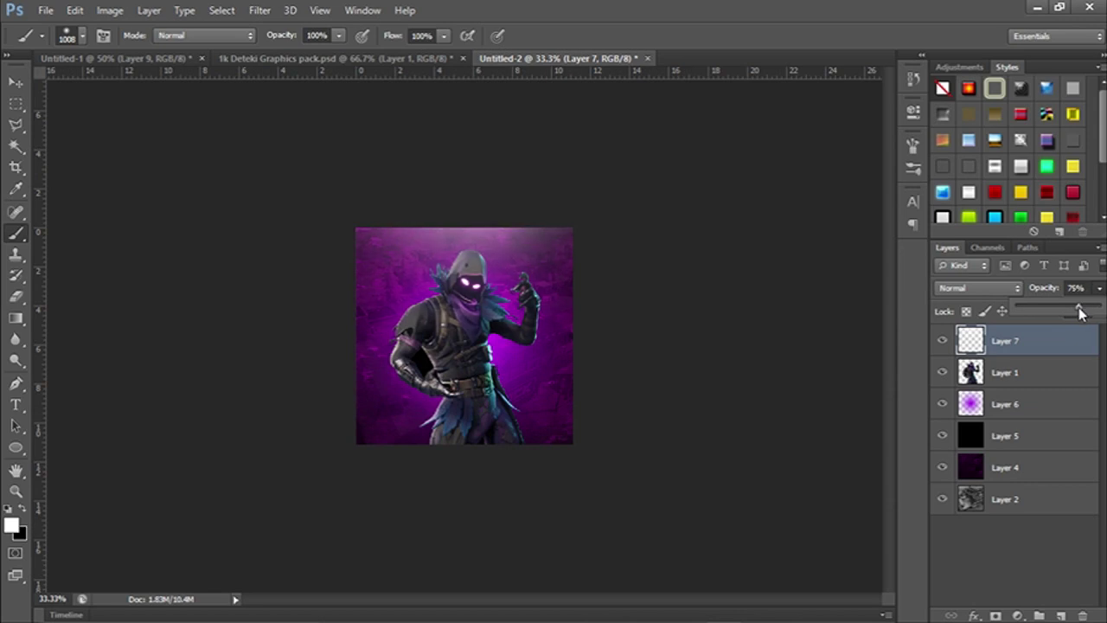
key(ctrl+minus)
key(ctrl+plus)
key(ctrl+plus)
key(ctrl+plus)
key(ctrl+plus)
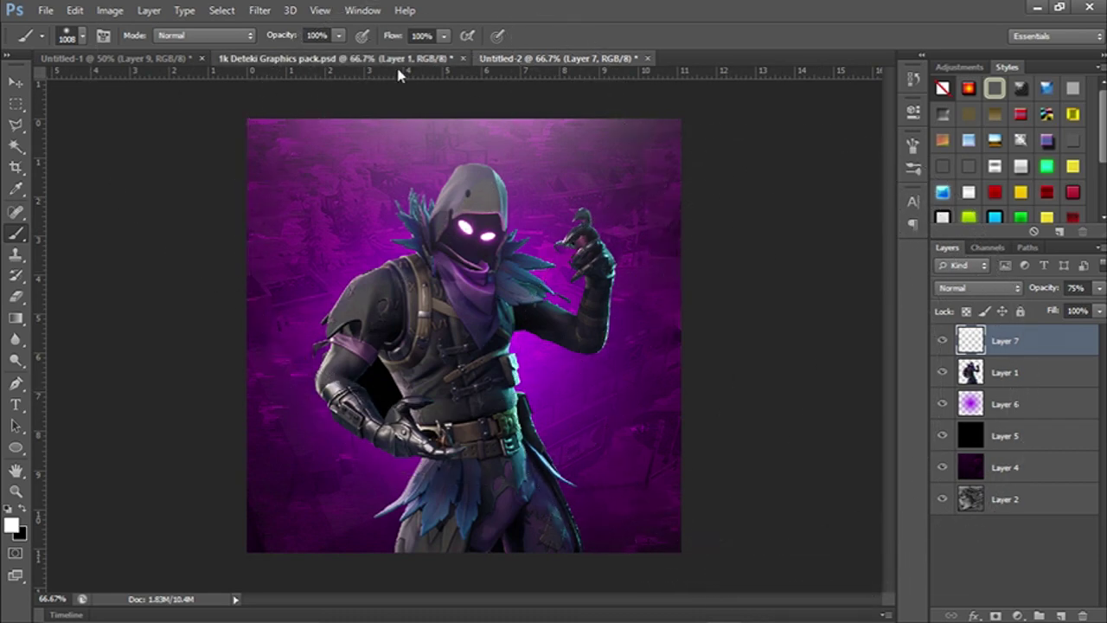
Preview several overlays in the 1k Deteki Graphics pack document and show the blue squiggle overlay, Layer 10
click(313, 58)
ctrl+click(941, 597)
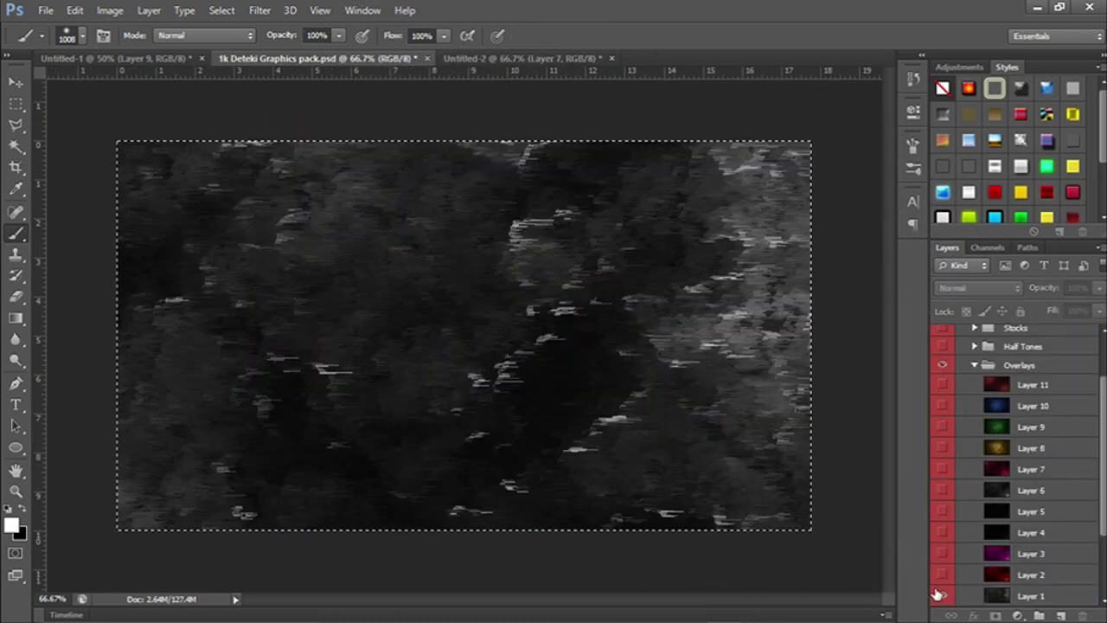
alt+click(942, 575)
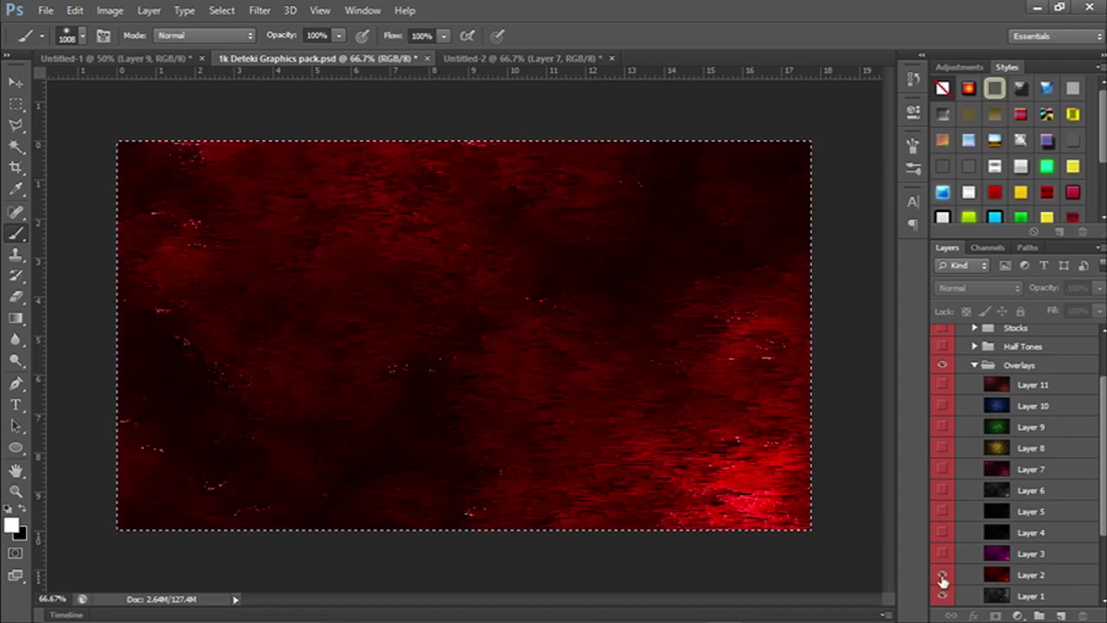
alt+click(943, 574)
scroll(952, 502, down, 2)
scroll(959, 464, up, 3)
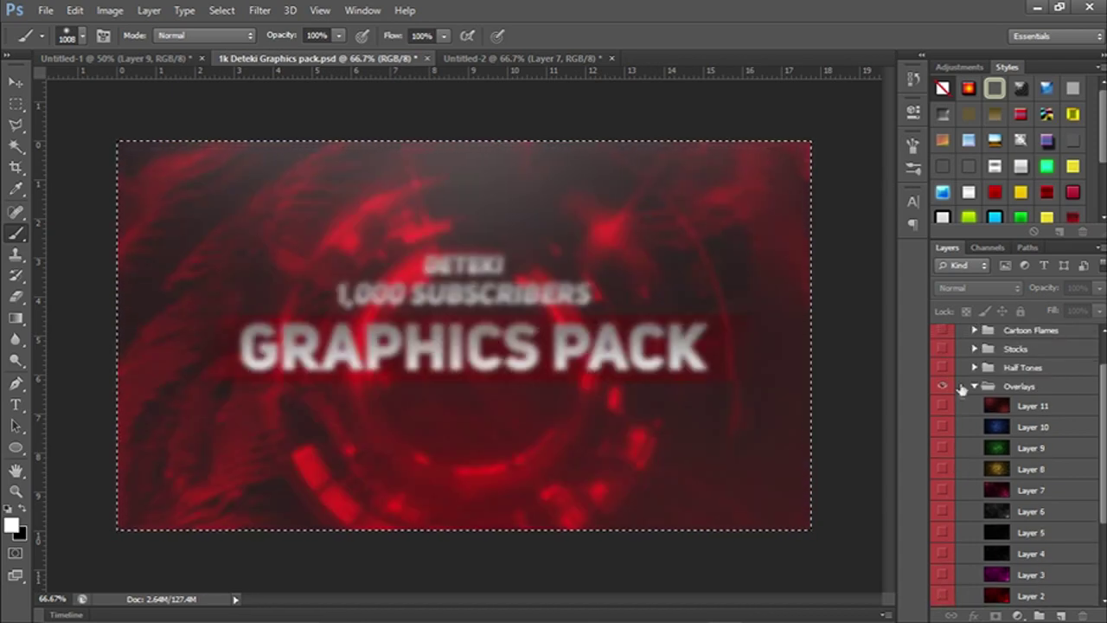
alt+click(943, 428)
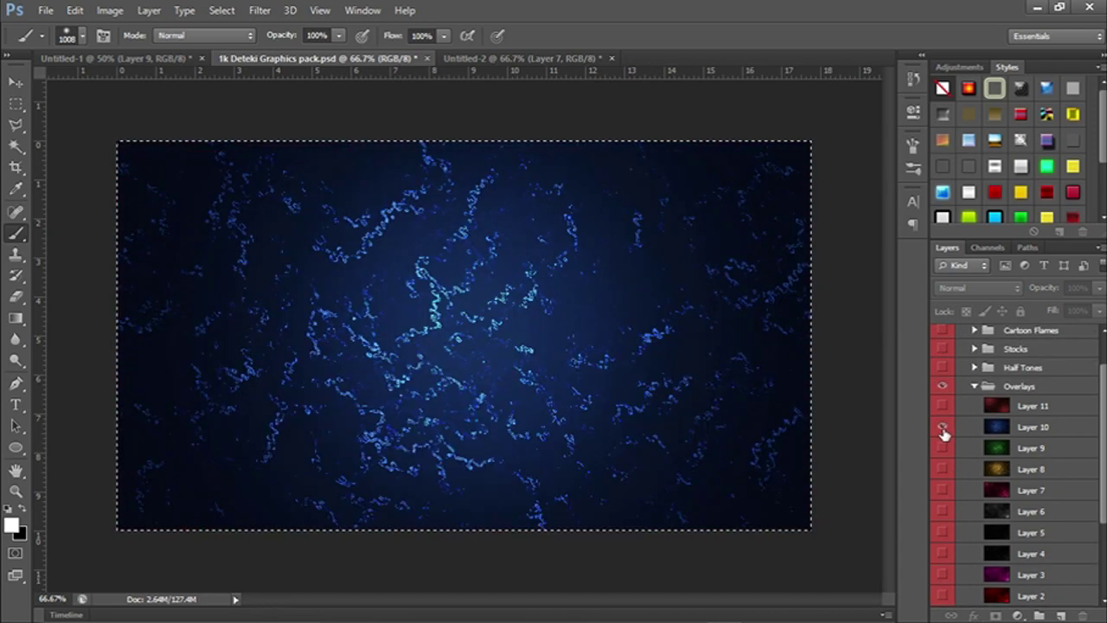
Copy the blue Layer 10 overlay from the graphics pack and paste it into the Untitled-2 document
click(1057, 429)
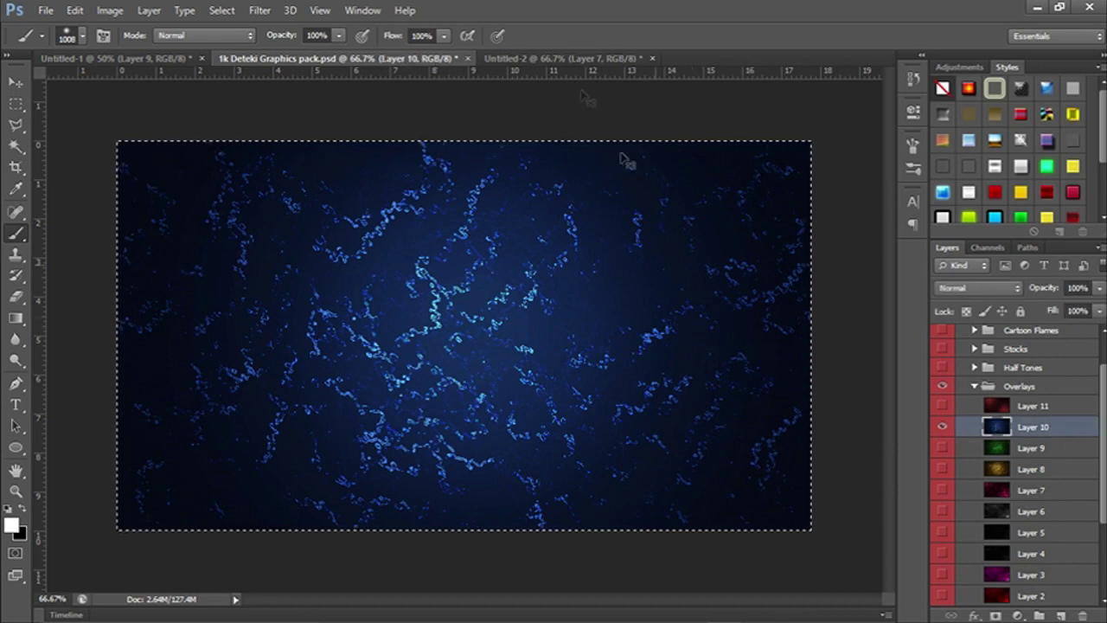
click(122, 60)
click(566, 58)
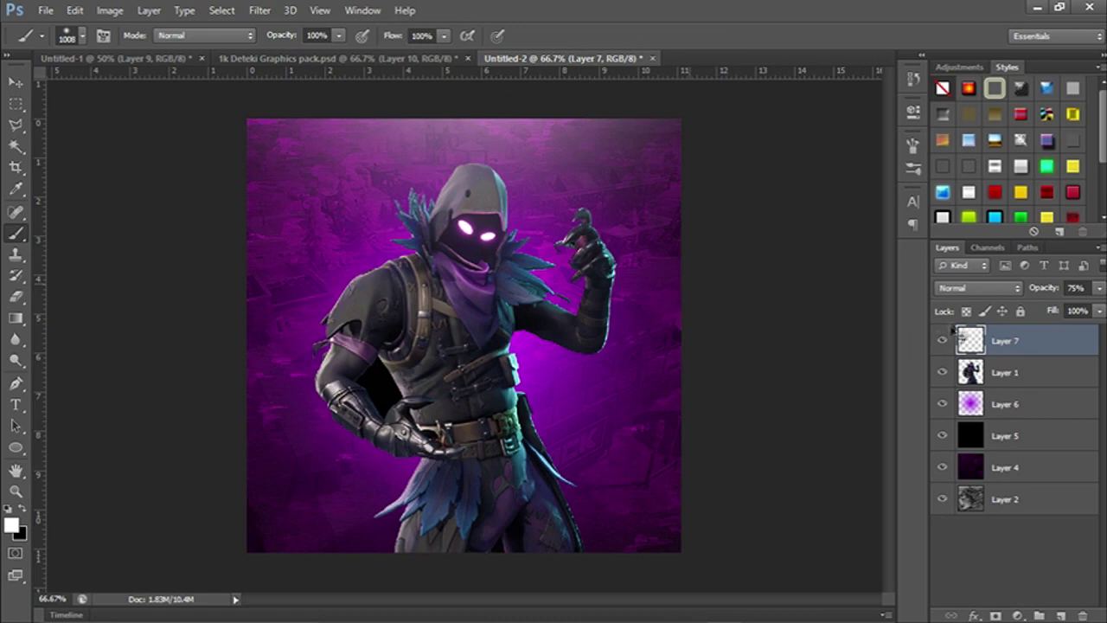
key(ctrl+v)
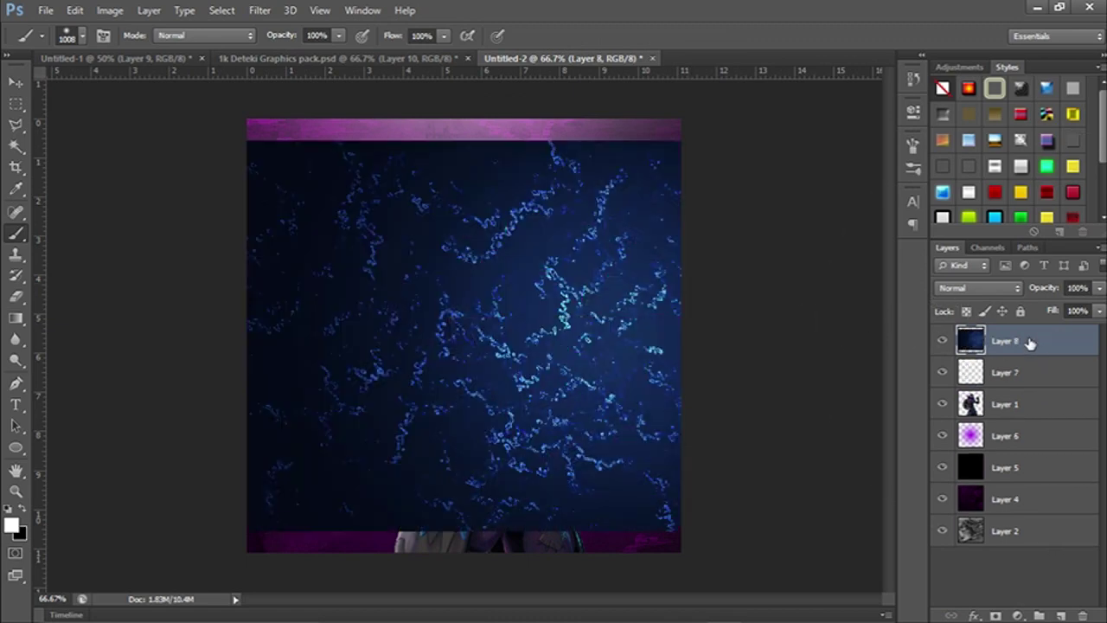
Move and scale the pasted blue overlay so that it covers the full height and width of the canvas
key(ctrl+t)
drag(628, 361, 521, 327)
drag(487, 494, 487, 551)
click(818, 38)
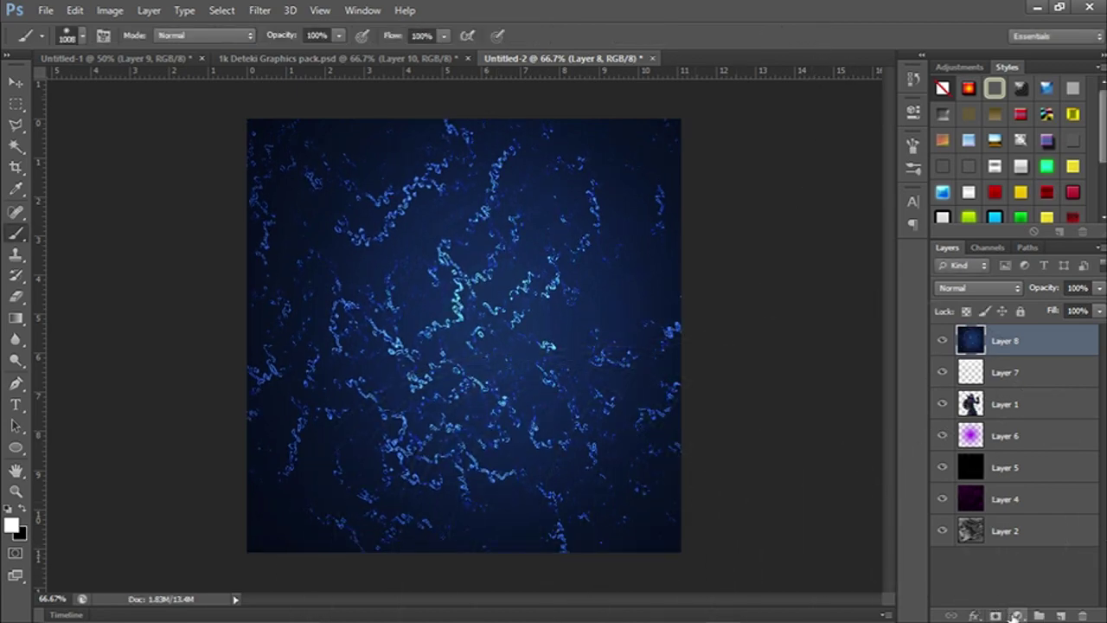
Desaturate the overlay behind the character, try blend modes from Screen to Lighter Color, and place the Layer 6 glow above it
click(1017, 615)
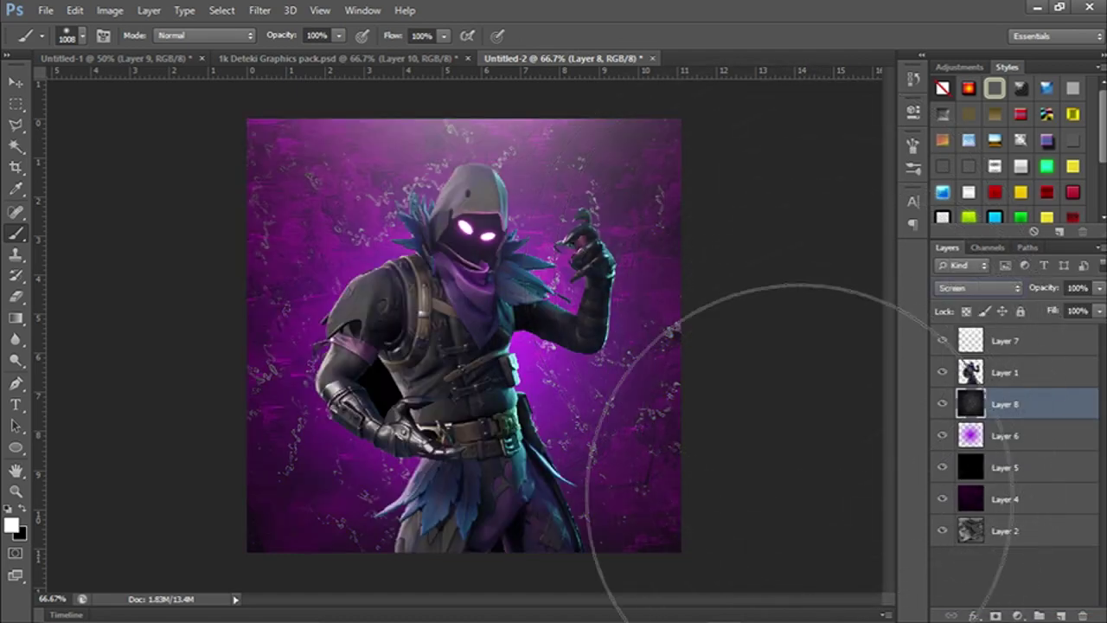
key(Down)
key(Down)
key(Down)
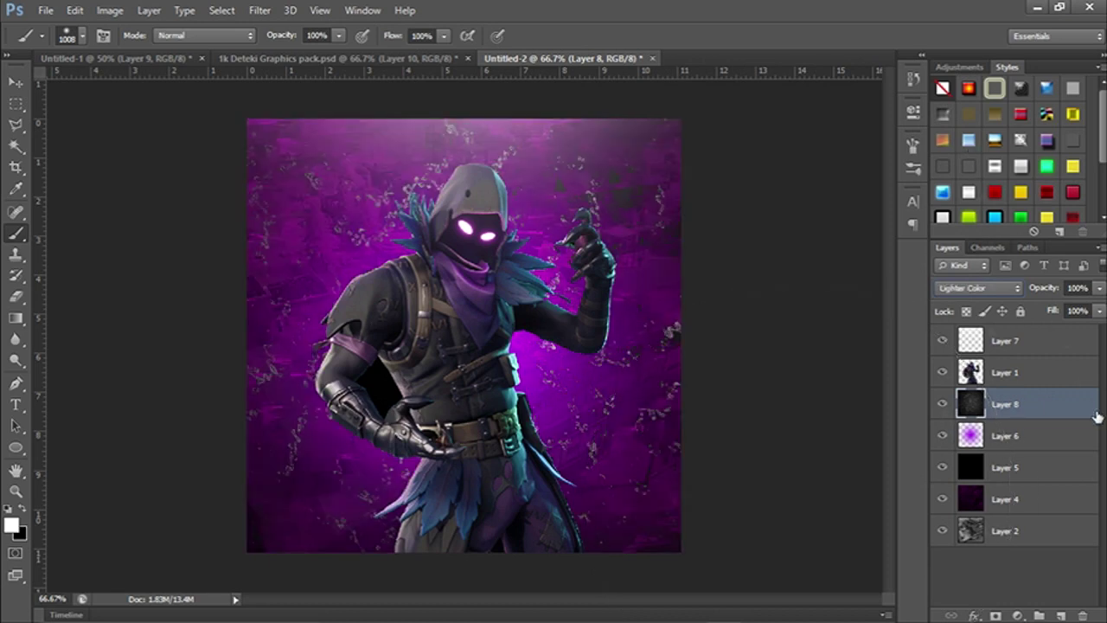
mouse_move(1034, 429)
mouse_down()
mouse_move(1035, 390)
mouse_move(1035, 399)
mouse_up()
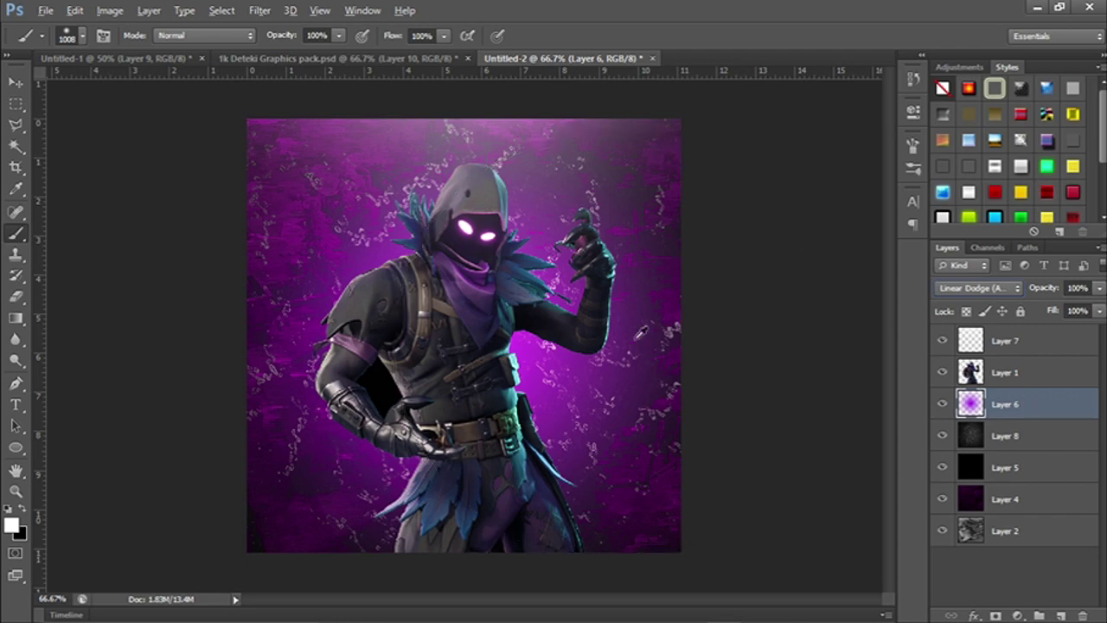
Switch to the browser and review the Raven outfit page on fnbr.co, including its images, shop history and set
key(alt+Tab)
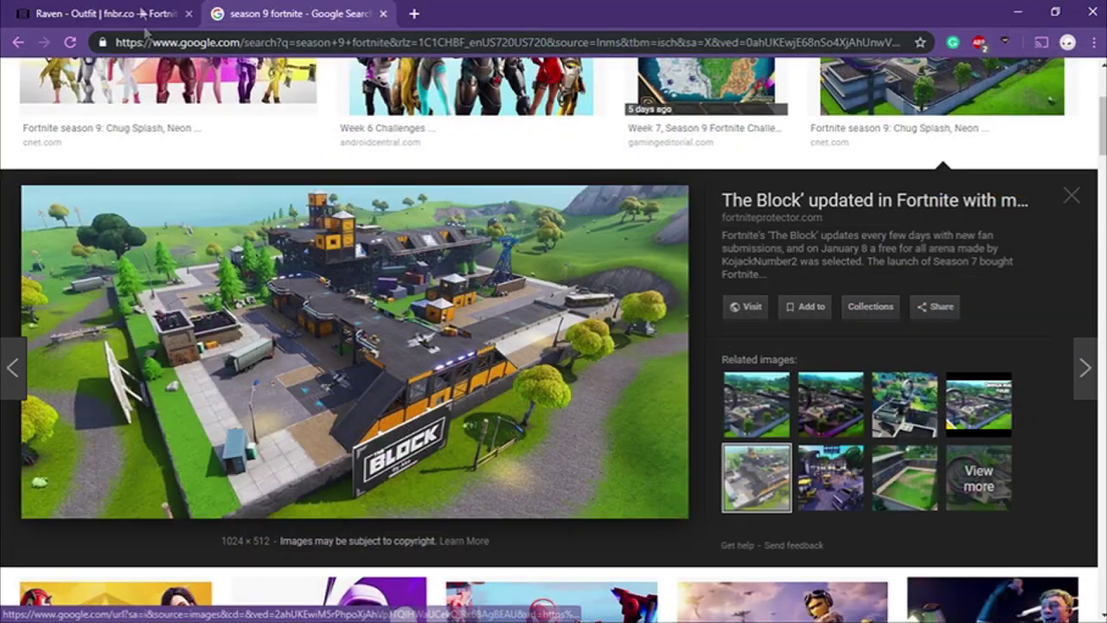
click(130, 11)
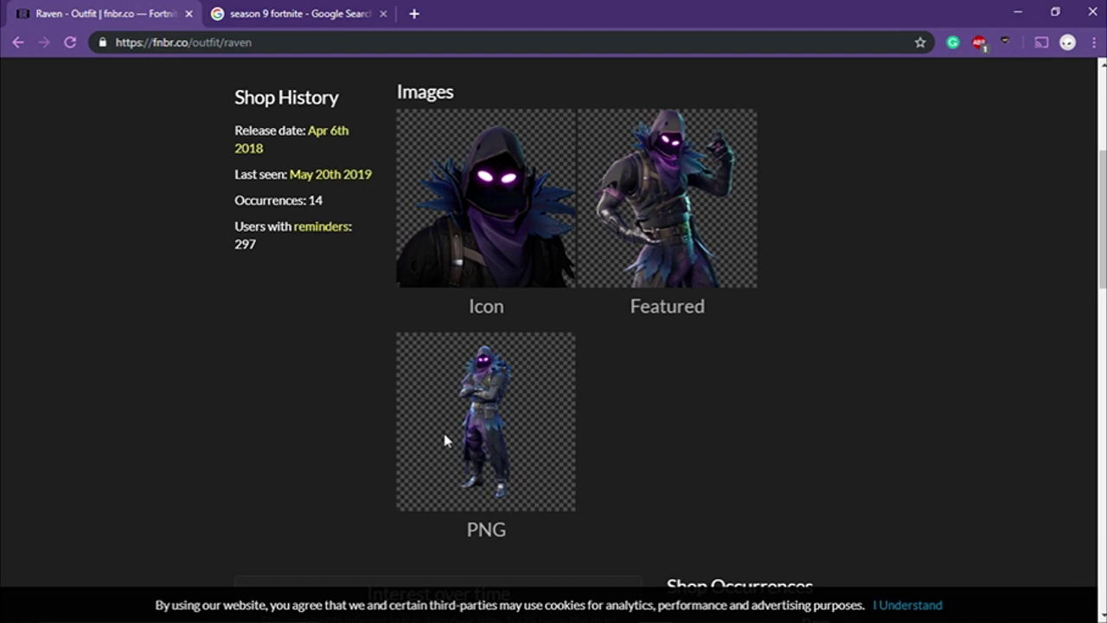
scroll(190, 275, up, 4)
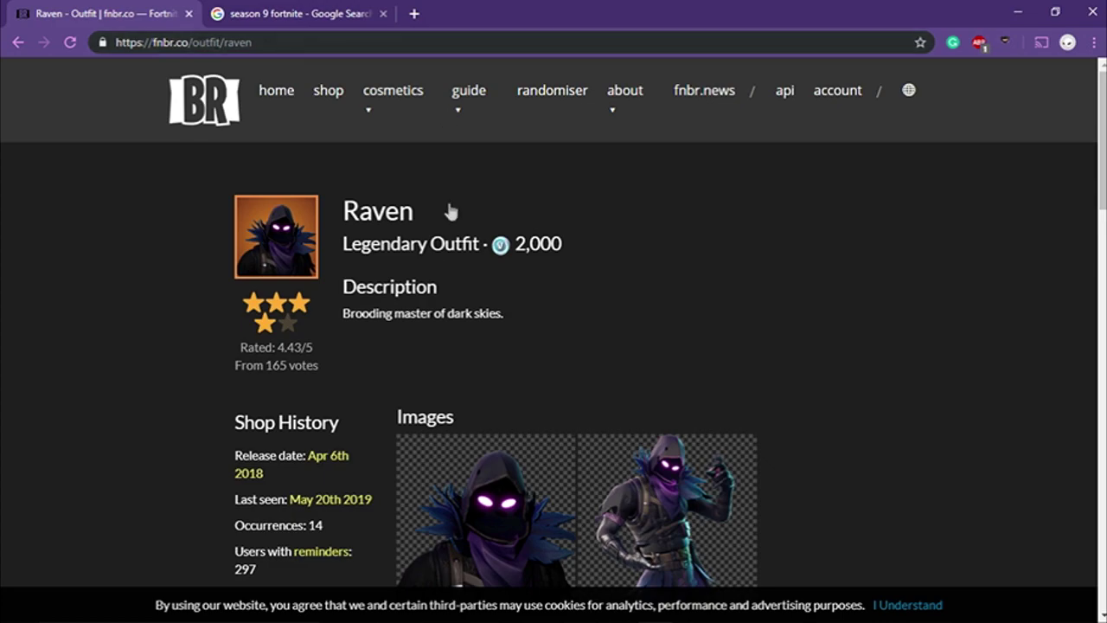
scroll(456, 182, down, 12)
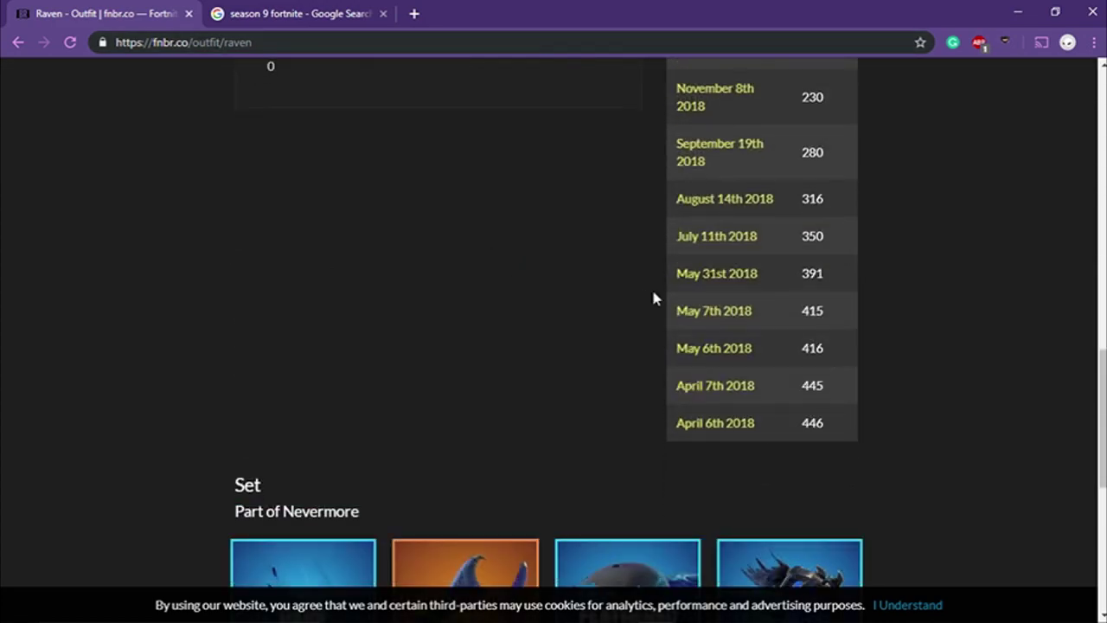
scroll(658, 298, down, 5)
scroll(925, 326, up, 6)
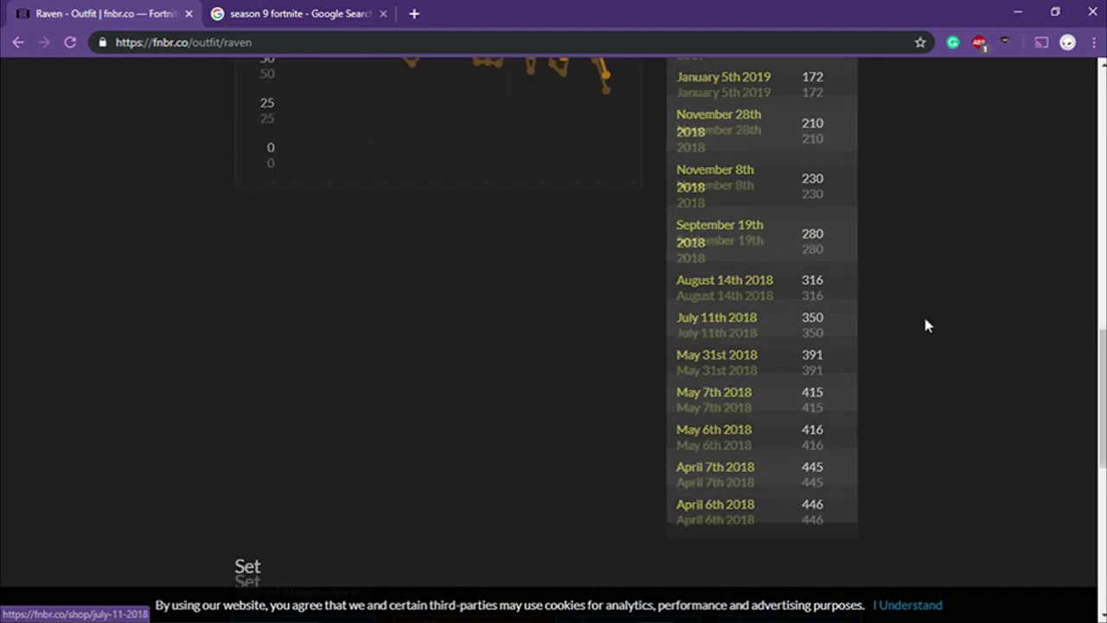
scroll(926, 326, up, 8)
scroll(681, 279, up, 4)
key(alt+Tab)
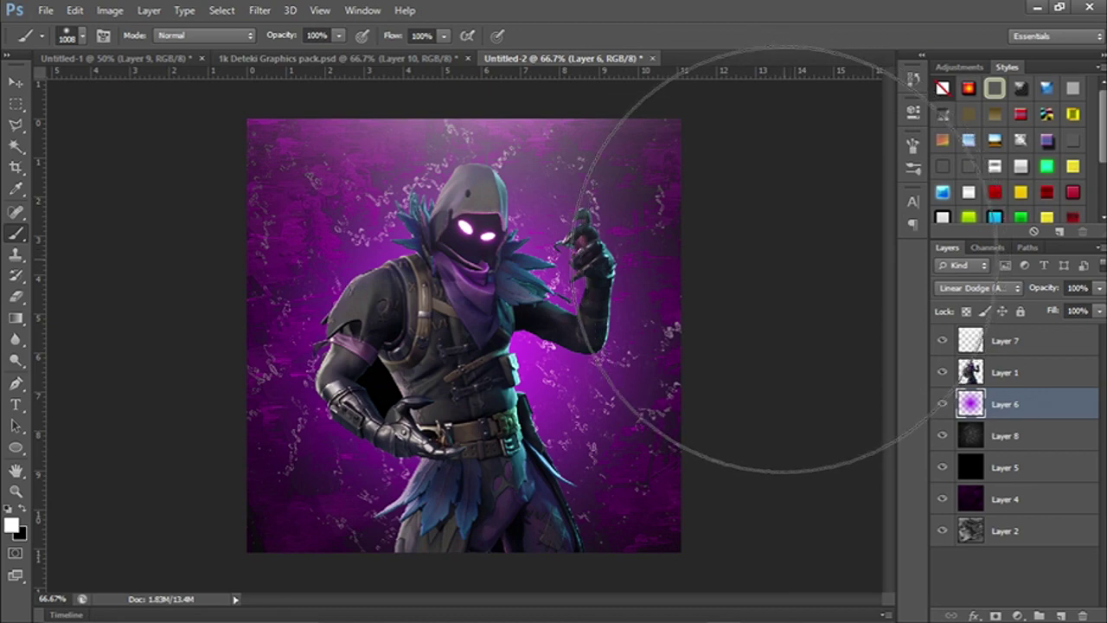
key(alt+Tab)
key(Tab)
key(Tab)
key(Tab)
key(Tab)
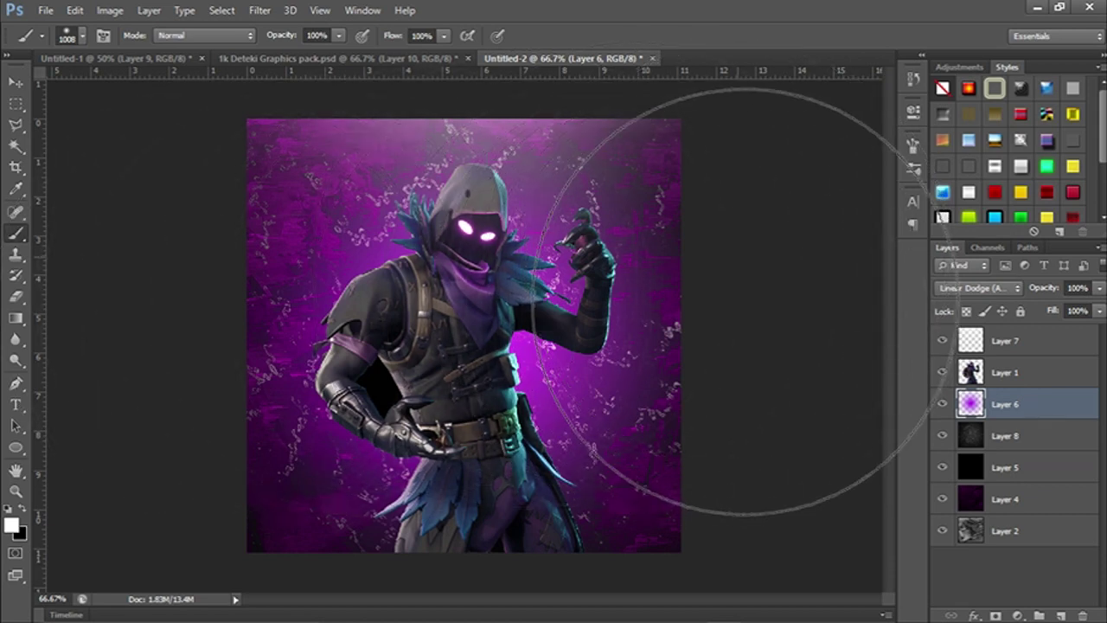
key(alt+Tab)
key(Tab)
key(Tab)
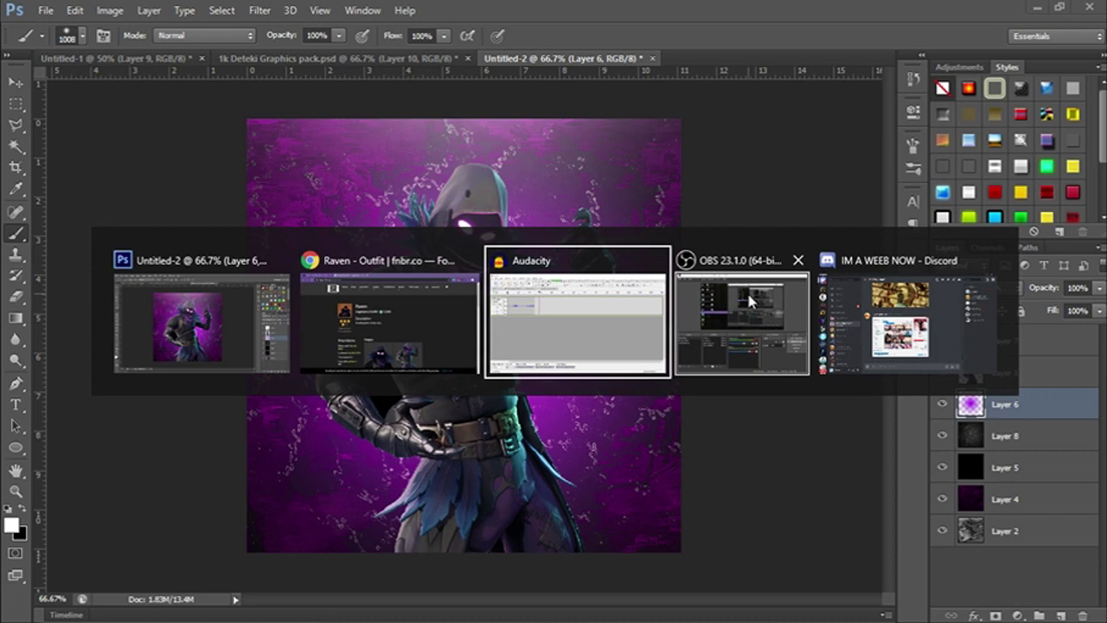
key(Tab)
key(Tab)
key(Tab)
key(Tab)
key(Tab)
key(Tab)
key(Tab)
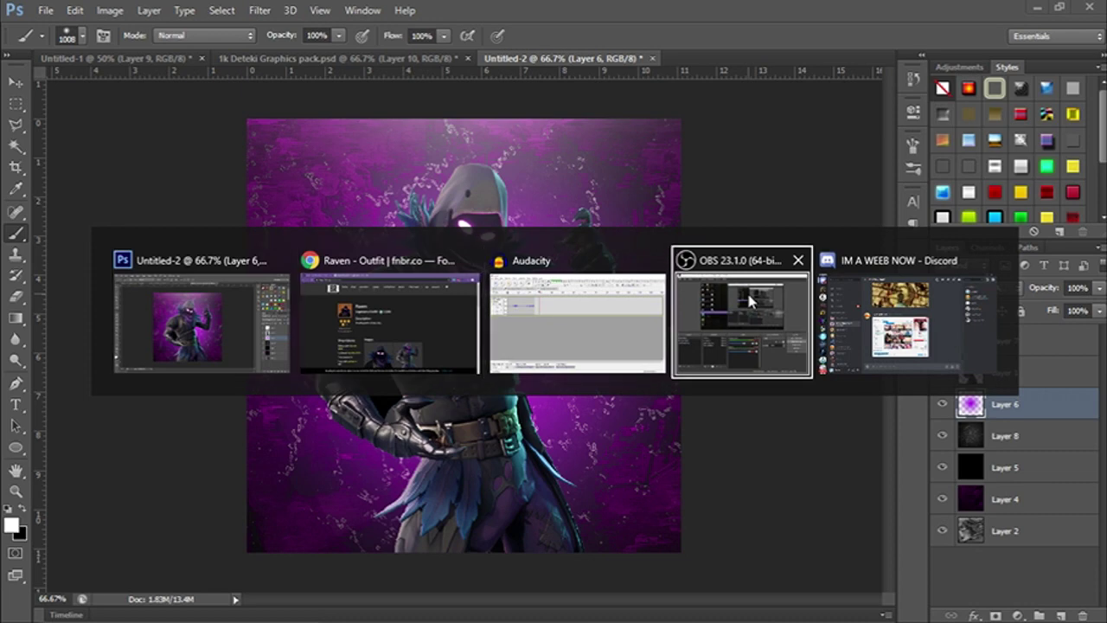